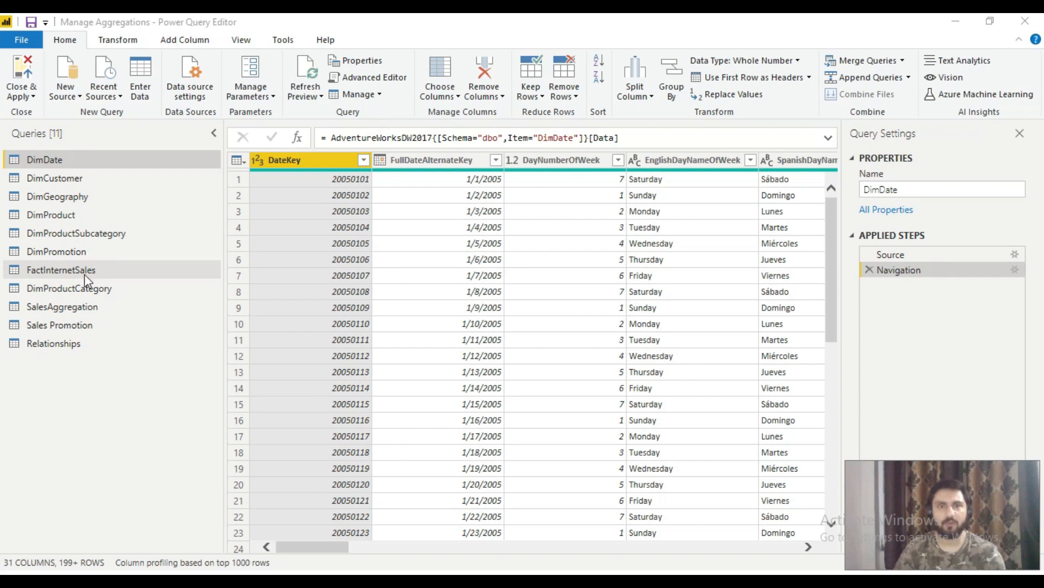
pyautogui.click(71, 95)
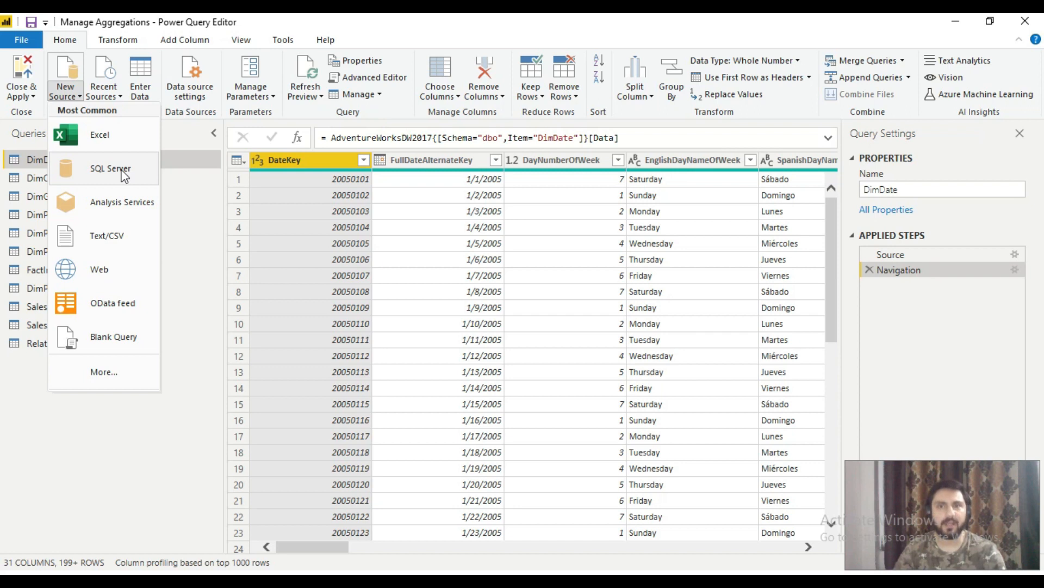
pyautogui.click(139, 467)
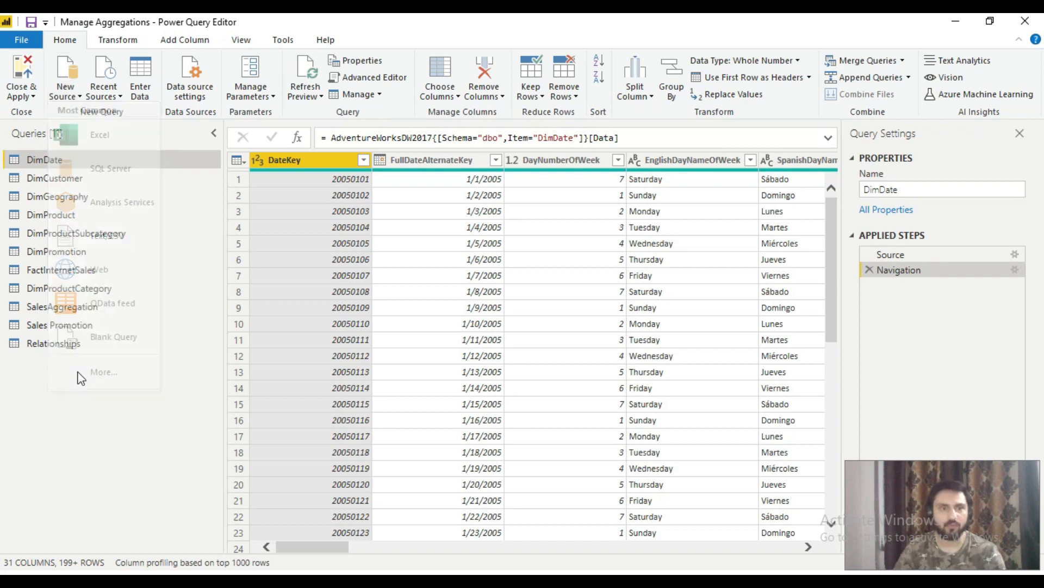
# Step: Review the Sales Promotion query's applied steps one by one from Source through Grouped Rows
pyautogui.click(82, 326)
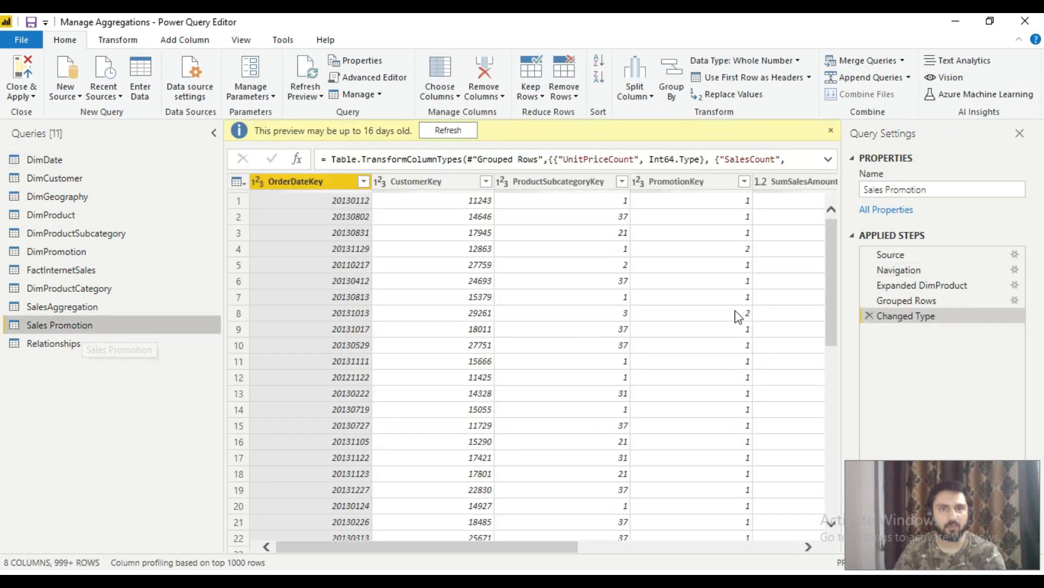
pyautogui.click(922, 253)
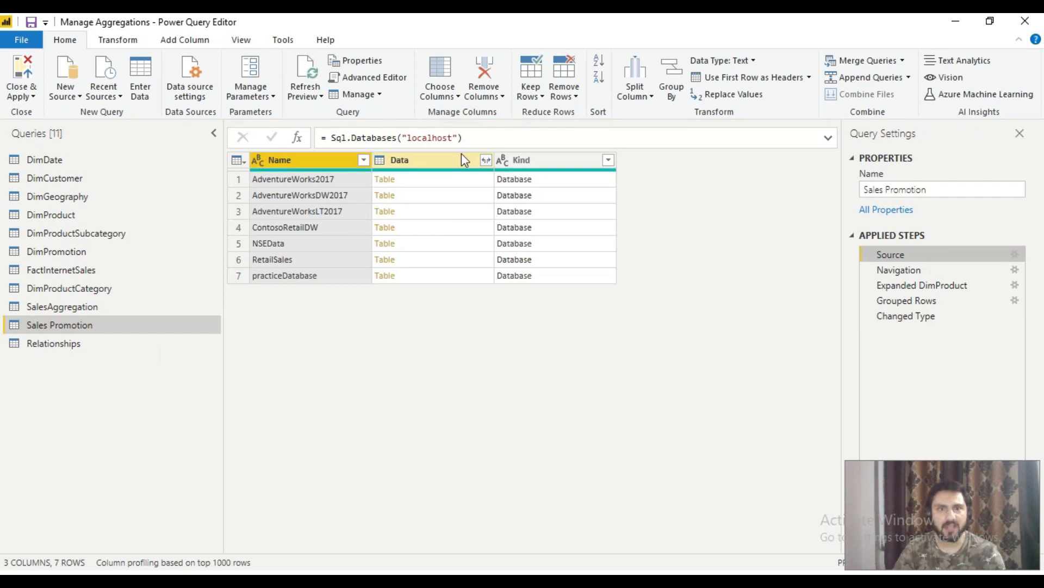
pyautogui.click(898, 271)
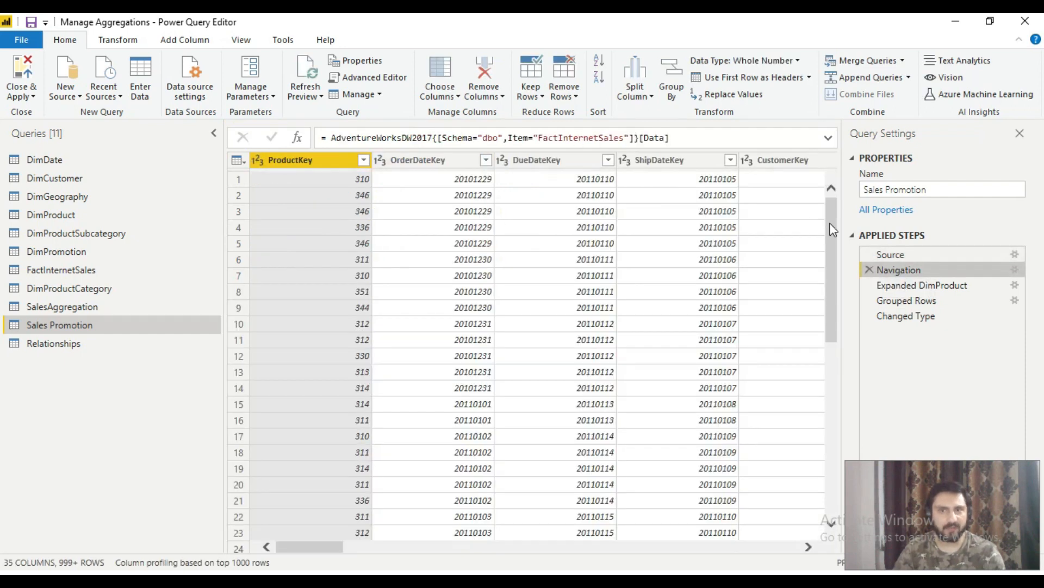
pyautogui.click(915, 283)
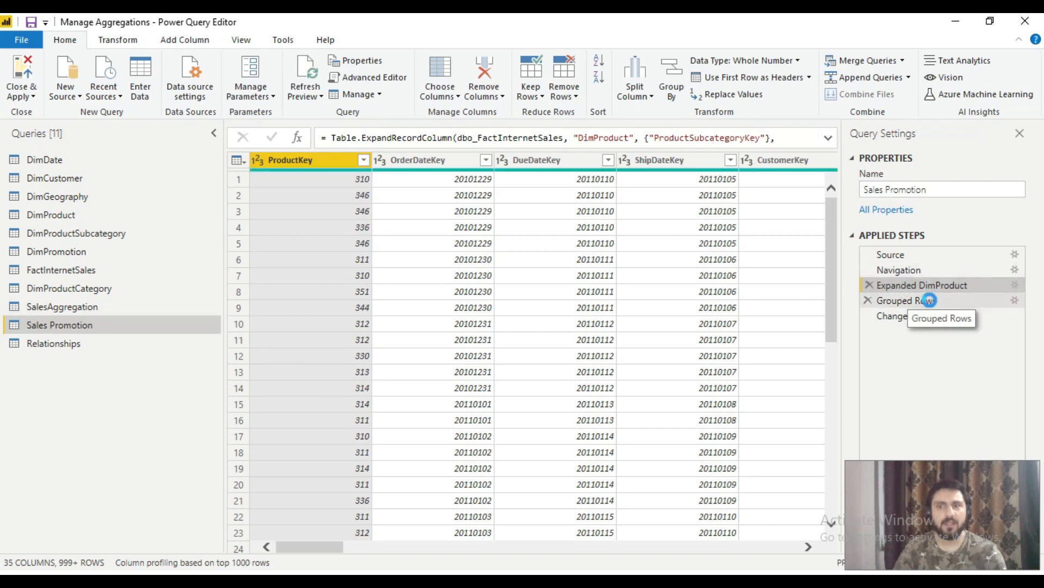
pyautogui.click(929, 301)
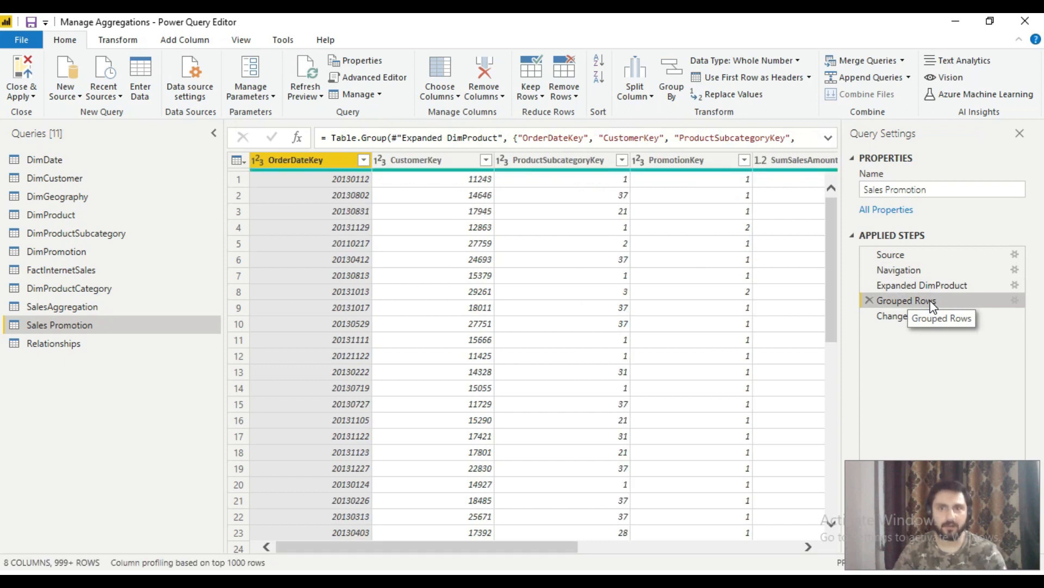
# Step: Examine the grouping columns and aggregations in the Grouped Rows step's settings, then close them without changes
pyautogui.click(1015, 300)
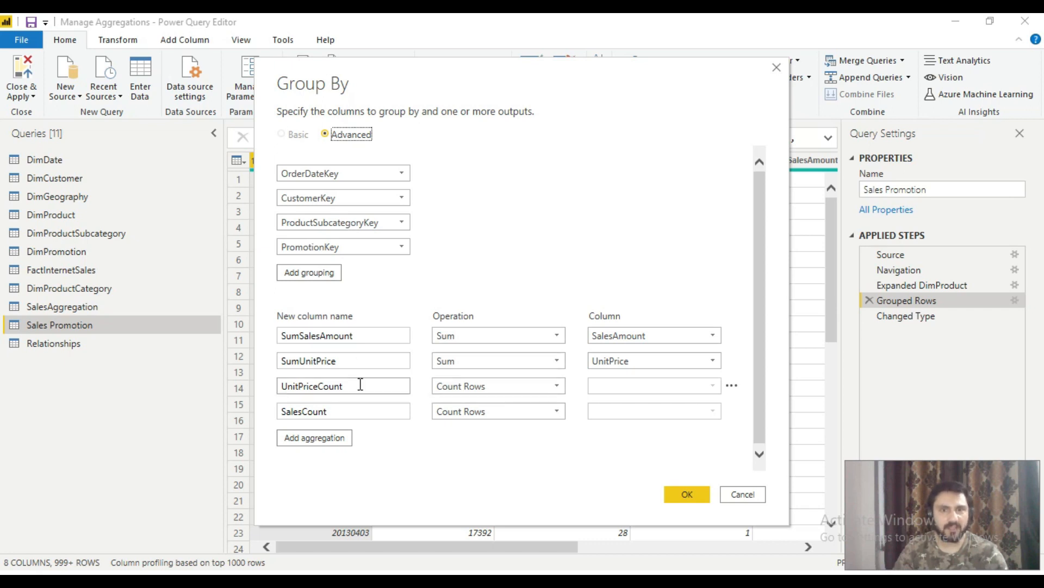
pyautogui.click(336, 416)
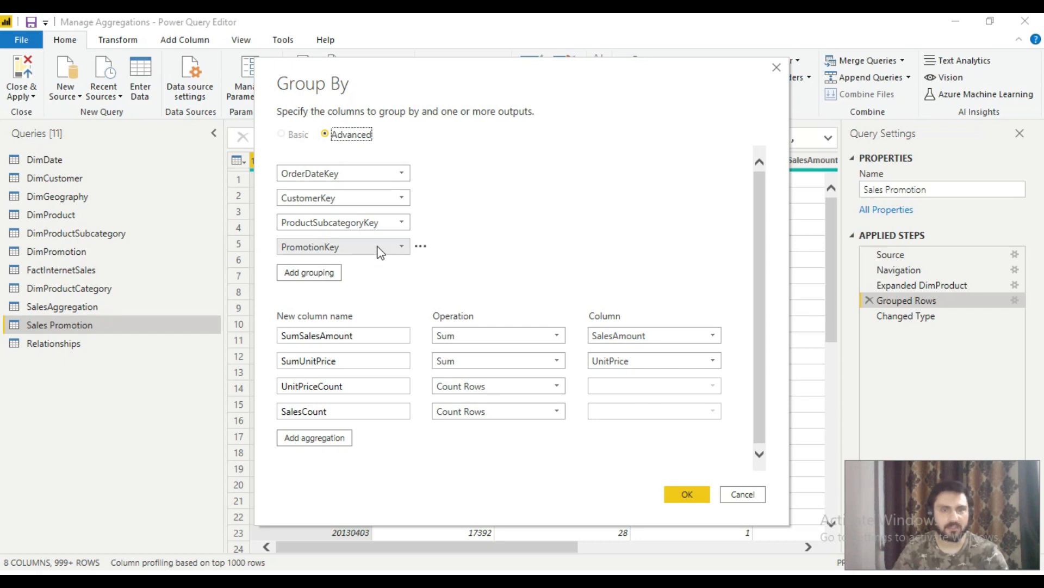
pyautogui.click(758, 497)
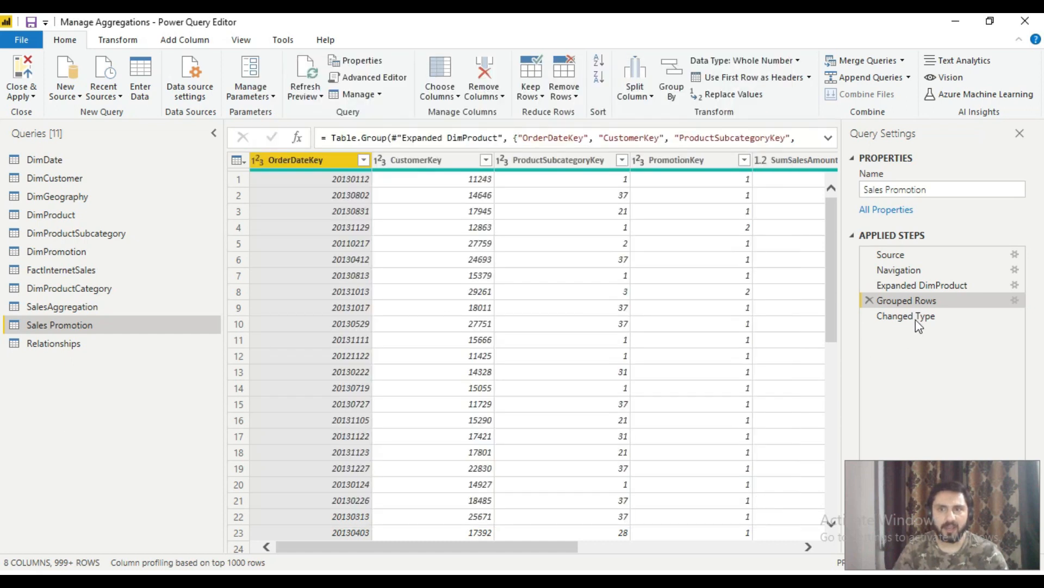
# Step: Inspect the Changed Type step's result, checking the data types of the SumSalesAmount and UnitPriceCount columns
pyautogui.click(921, 316)
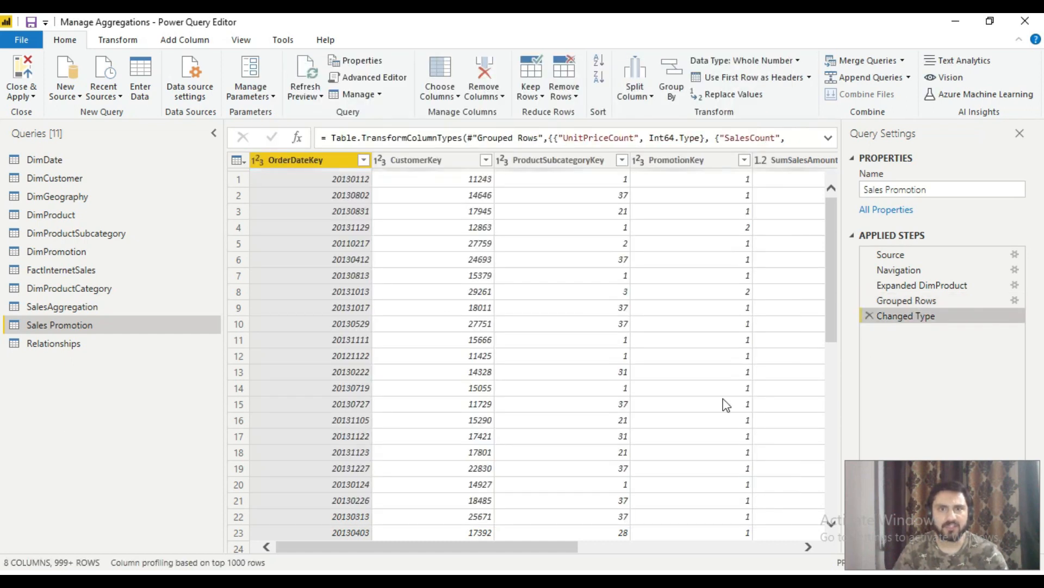
pyautogui.moveTo(538, 548); pyautogui.dragTo(788, 545)
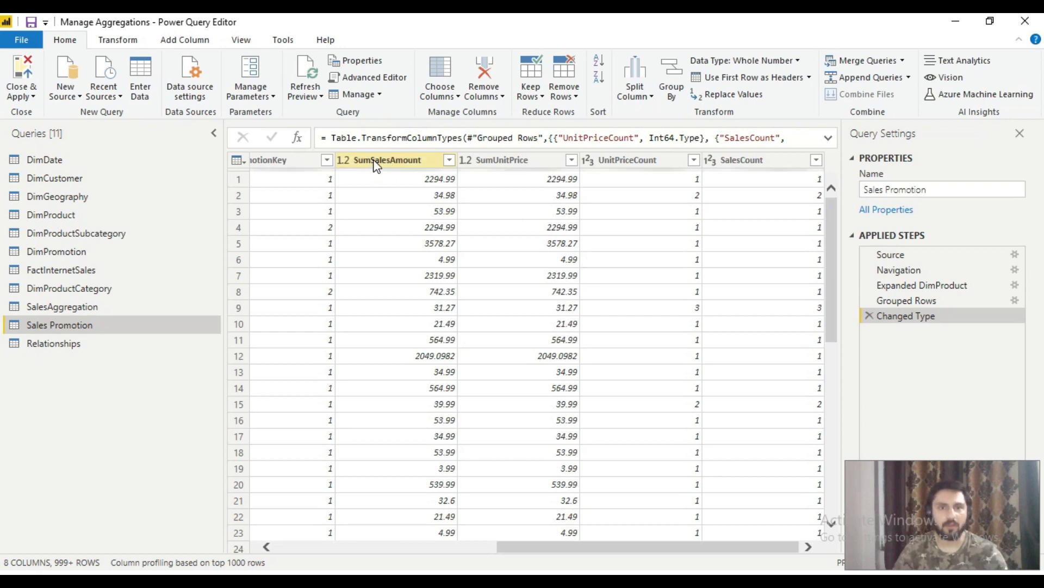
pyautogui.click(345, 162)
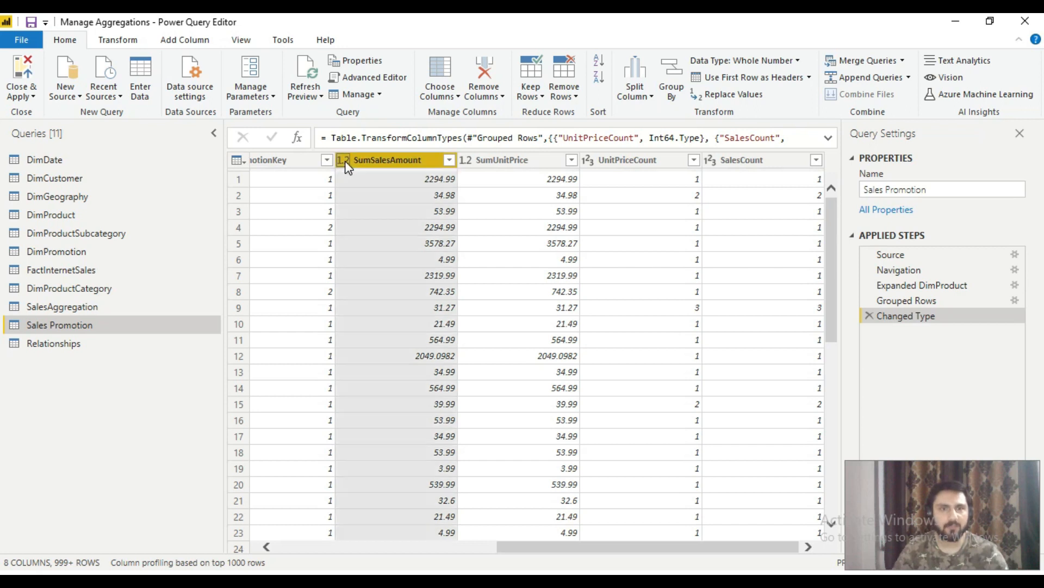
pyautogui.click(650, 163)
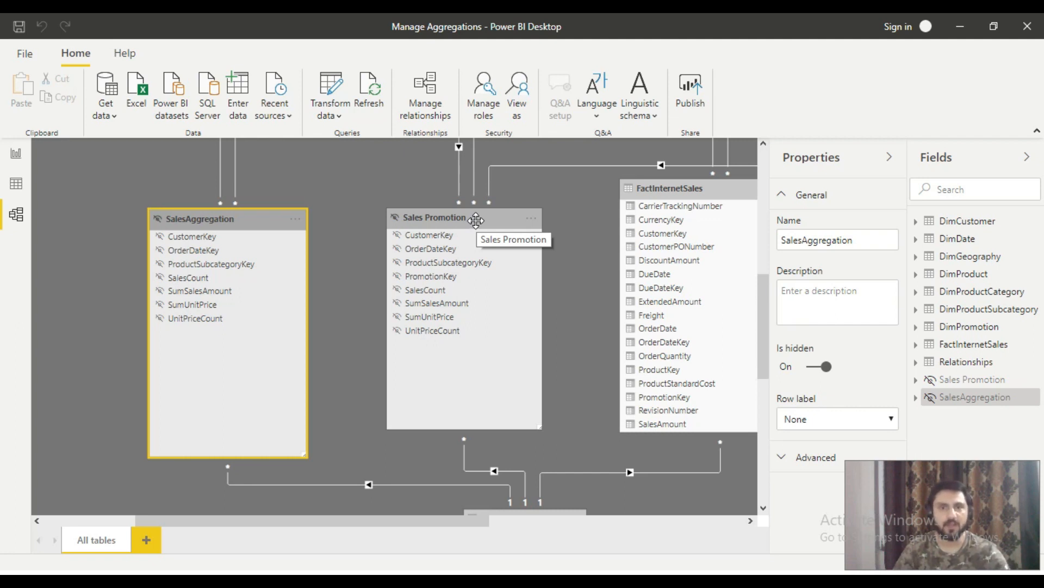
# Step: Compare the columns of the SalesAggregation and Sales Promotion tables in the model diagram, including Sales Promotion's PromotionKey
pyautogui.moveTo(764, 327); pyautogui.dragTo(767, 315)
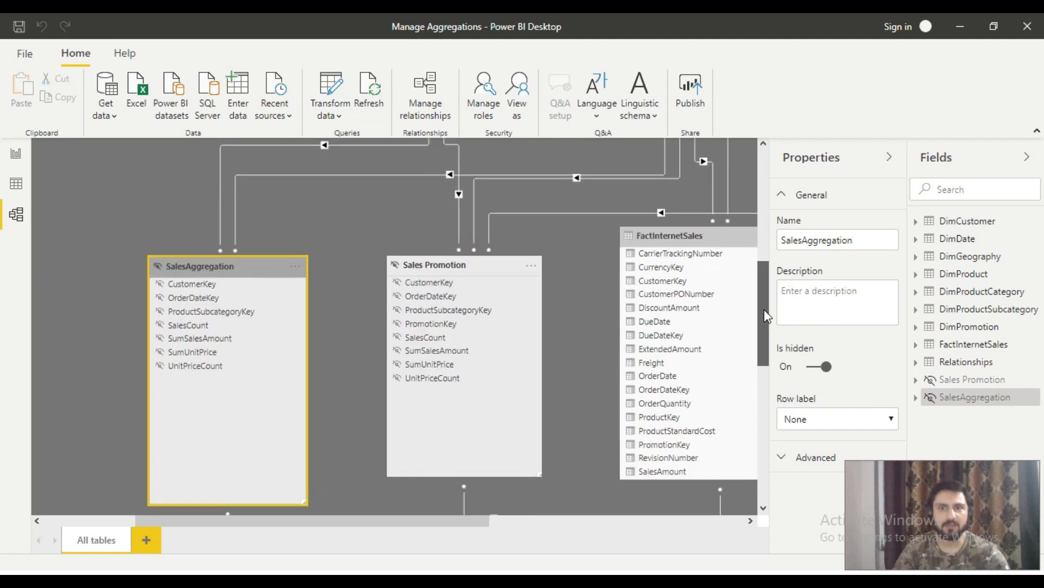
pyautogui.moveTo(764, 309)
pyautogui.mouseDown()
pyautogui.moveTo(763, 333)
pyautogui.moveTo(762, 316)
pyautogui.mouseUp()
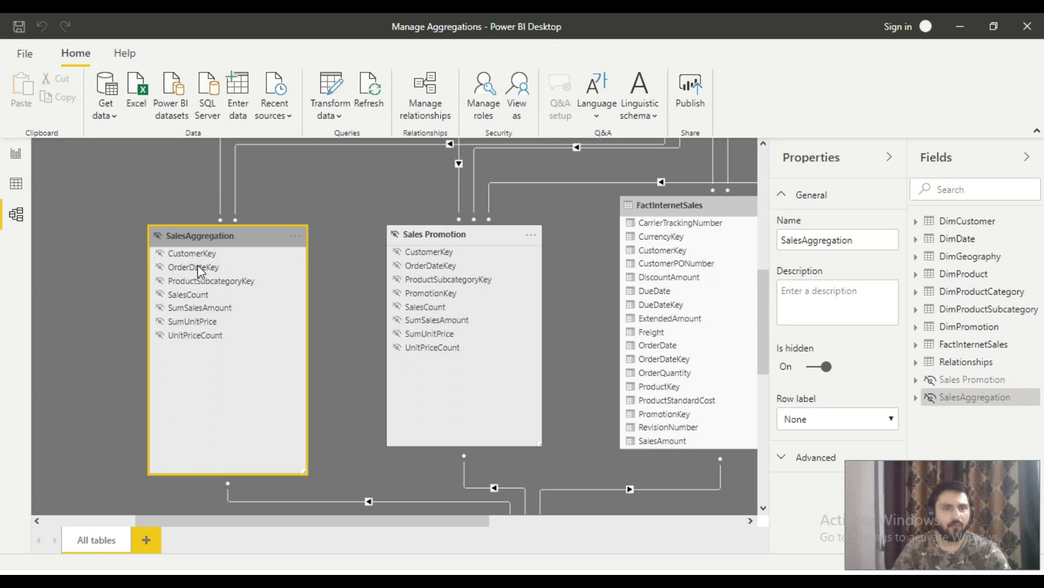
pyautogui.click(199, 282)
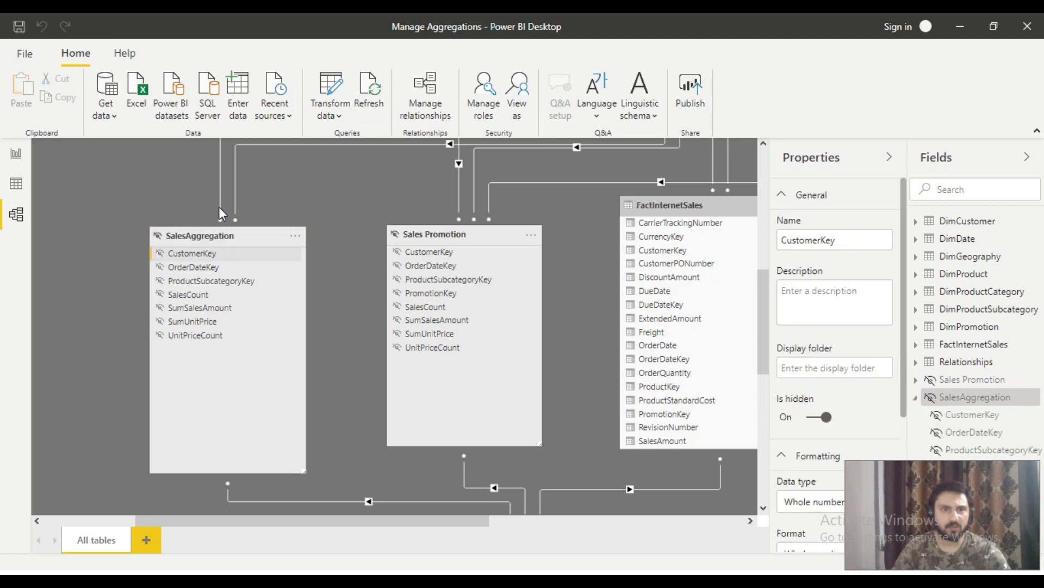
pyautogui.click(437, 231)
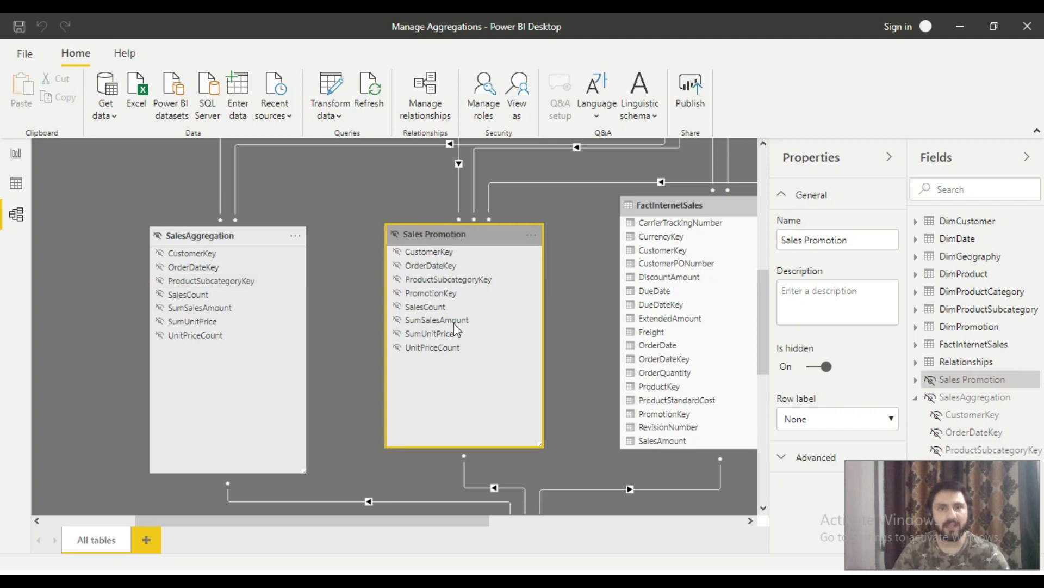
pyautogui.click(454, 295)
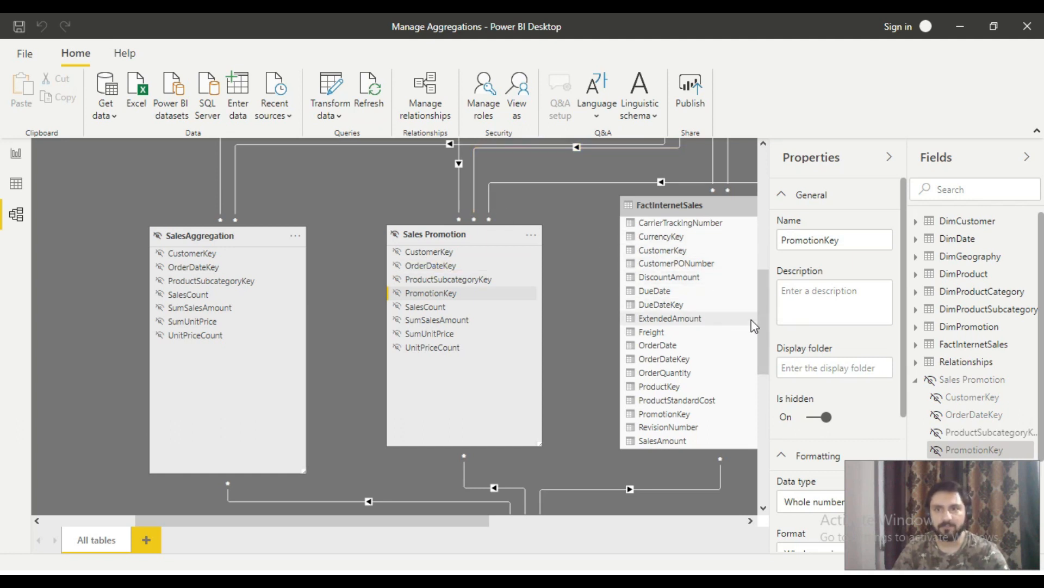
# Step: Trace the Sales Promotion table's relationships in the model diagram, following the PromotionKey link to DimPromotion
pyautogui.moveTo(759, 330)
pyautogui.mouseDown()
pyautogui.moveTo(764, 263)
pyautogui.moveTo(767, 344)
pyautogui.mouseUp()
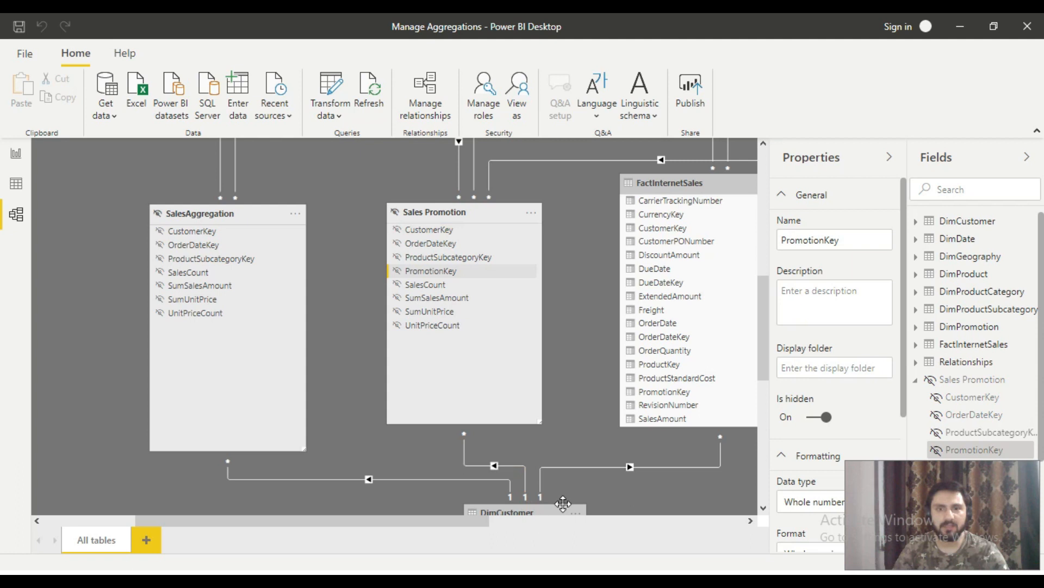
pyautogui.moveTo(763, 301)
pyautogui.mouseDown()
pyautogui.moveTo(762, 322)
pyautogui.moveTo(763, 281)
pyautogui.mouseUp()
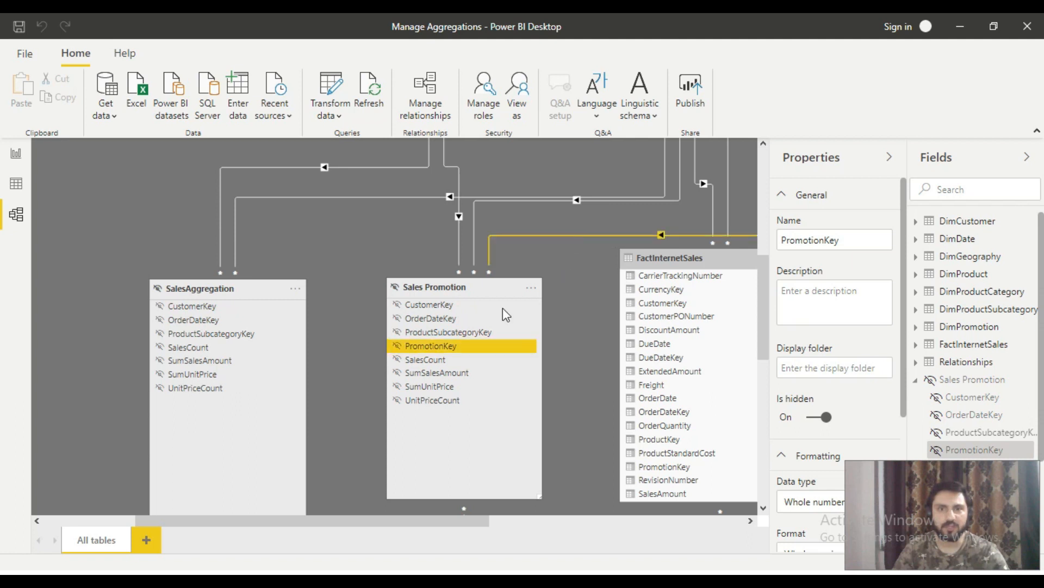
pyautogui.moveTo(463, 519); pyautogui.dragTo(634, 523)
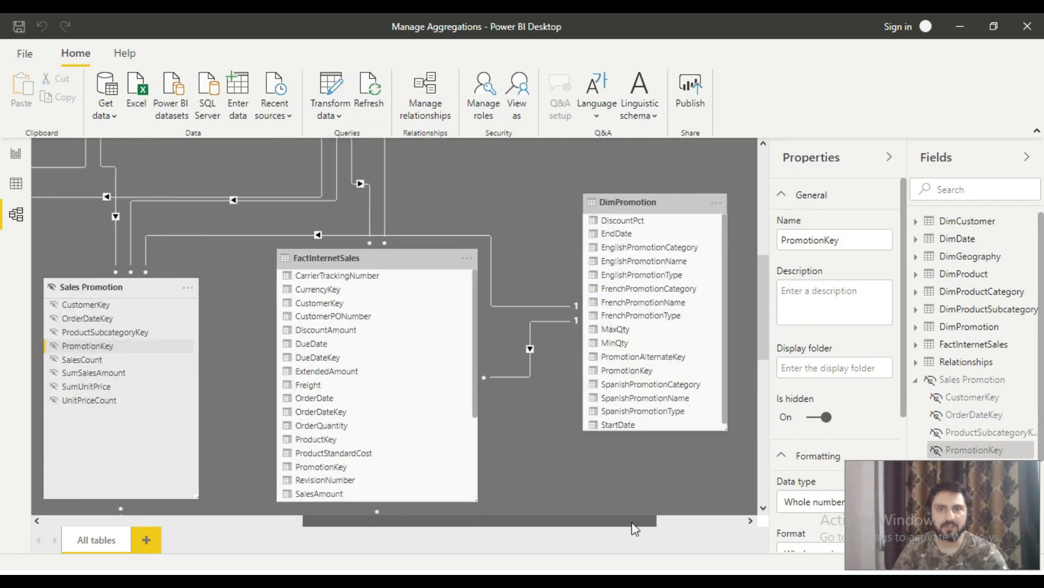
# Step: Check the storage mode of the DimPromotion table and of the Sales Promotion table in their advanced properties
pyautogui.click(662, 203)
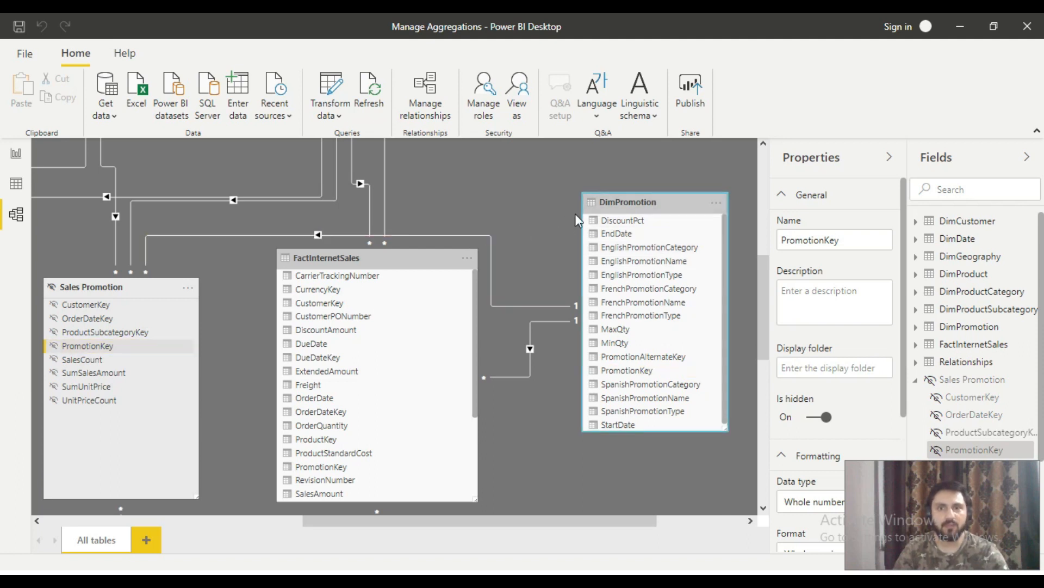
pyautogui.click(643, 205)
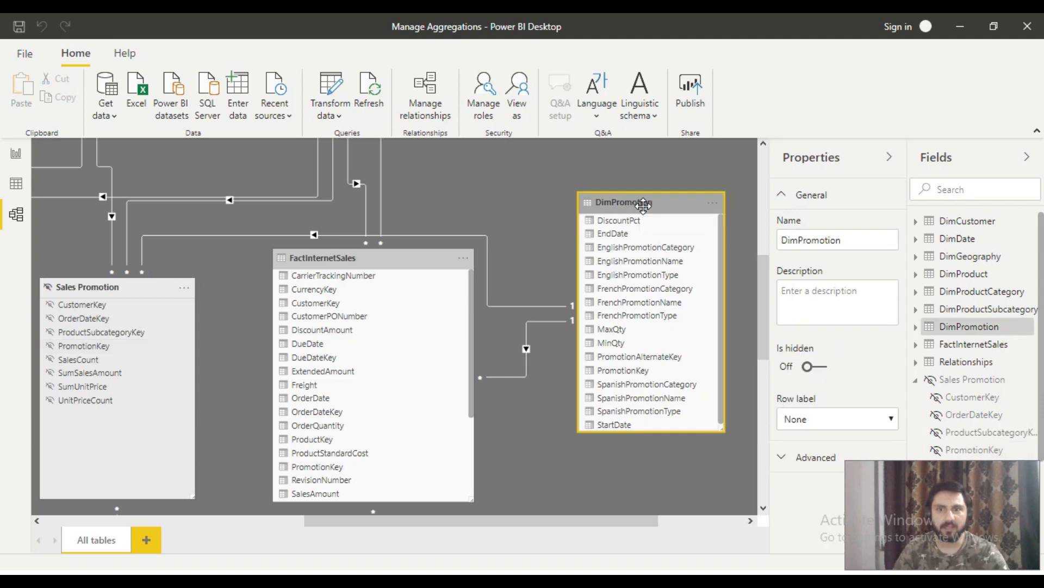
pyautogui.click(783, 459)
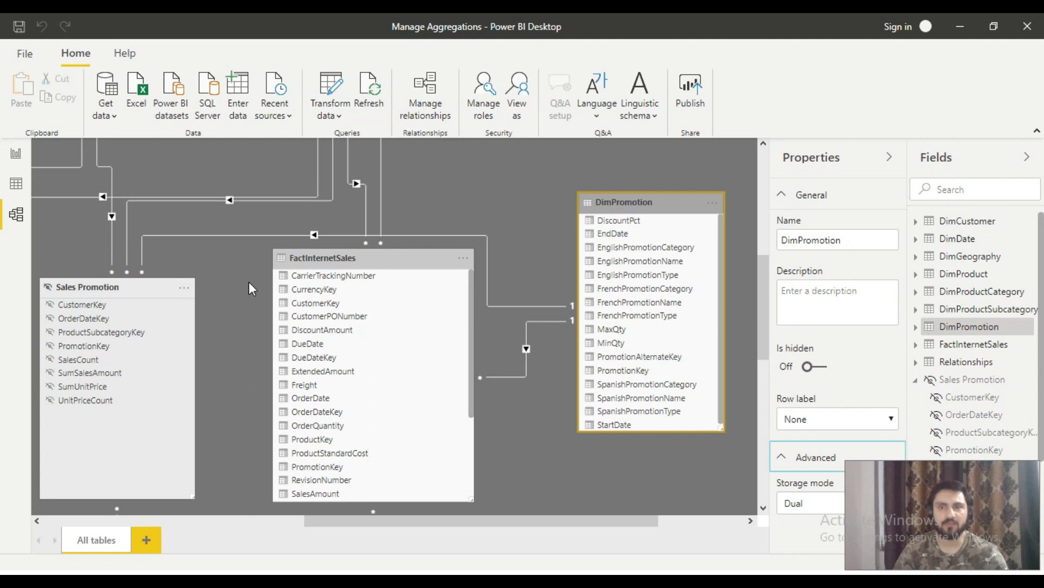
pyautogui.click(101, 283)
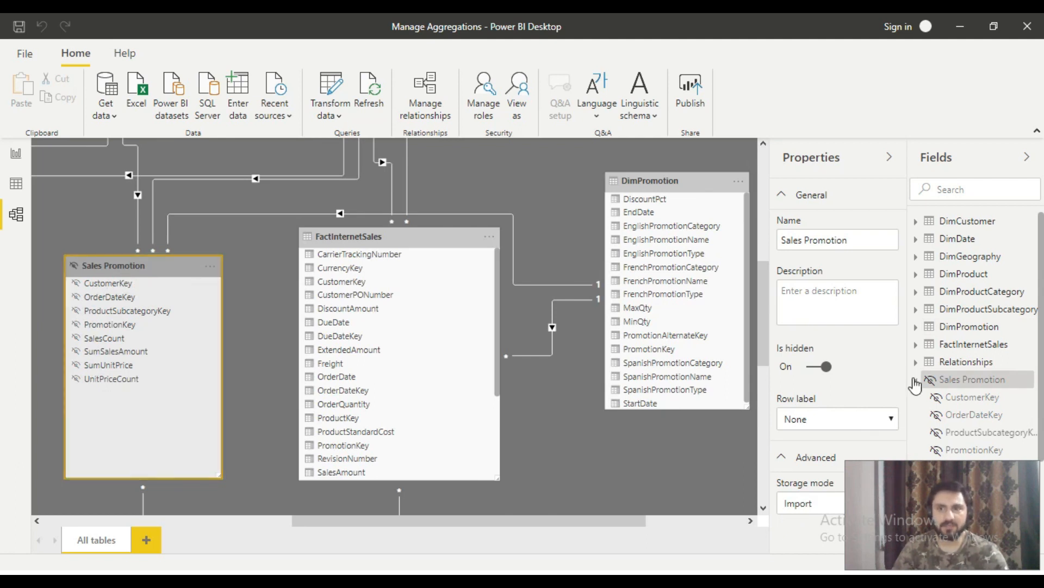
# Step: Collapse the Sales Promotion and SalesAggregation field lists and open Manage aggregations for the Sales Promotion table
pyautogui.click(915, 381)
pyautogui.click(915, 401)
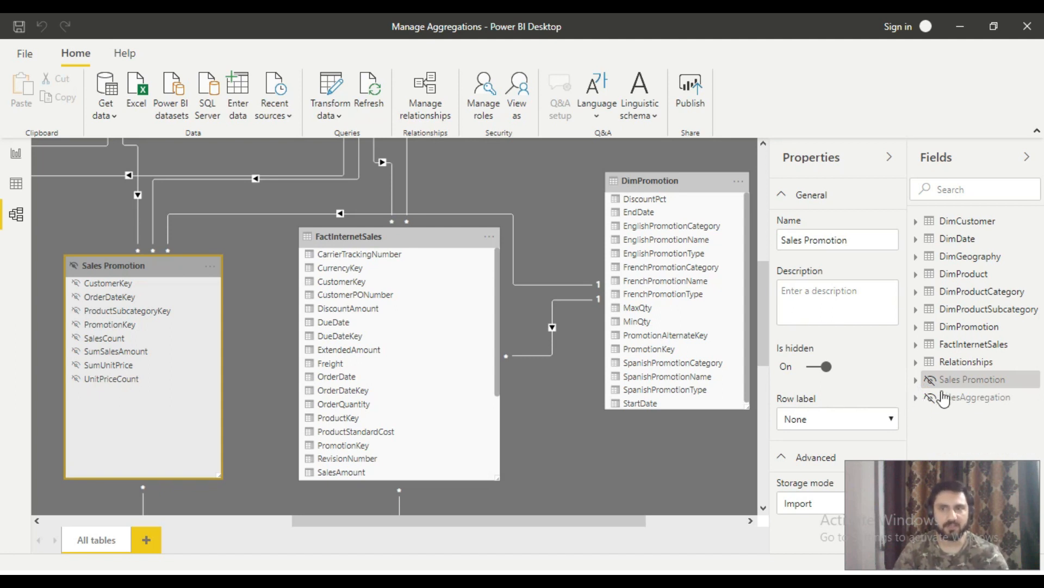
pyautogui.rightClick(974, 384)
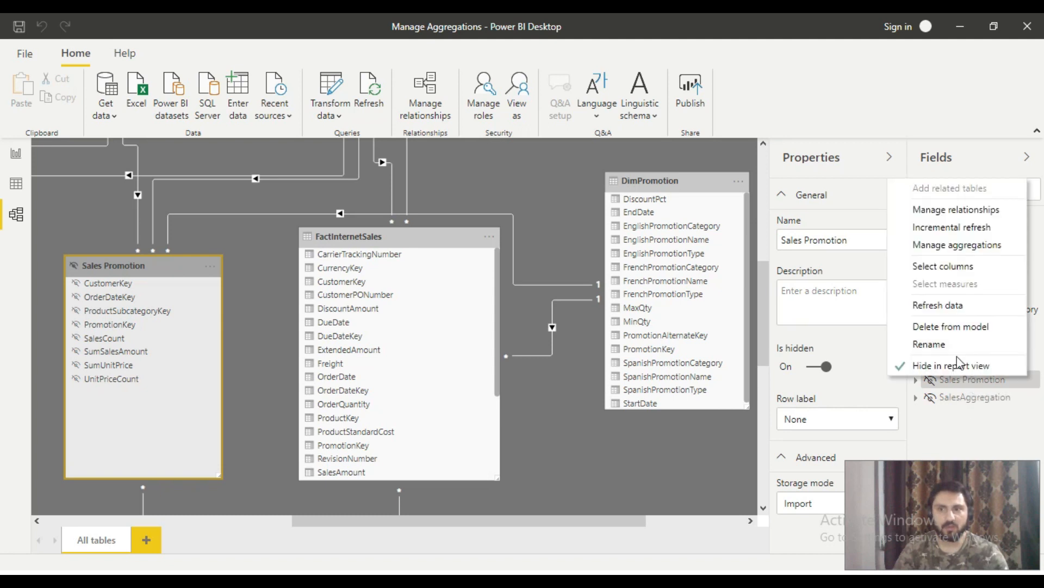
pyautogui.click(970, 249)
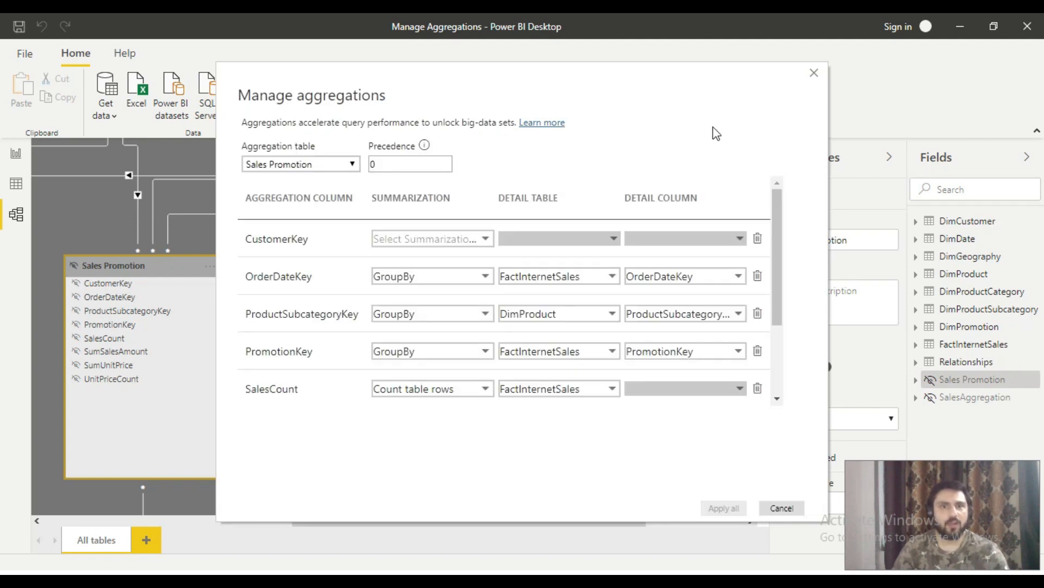
# Step: Compare the precedence and column mappings of the SalesAggregation table with those of Sales Promotion in Manage aggregations
pyautogui.click(321, 165)
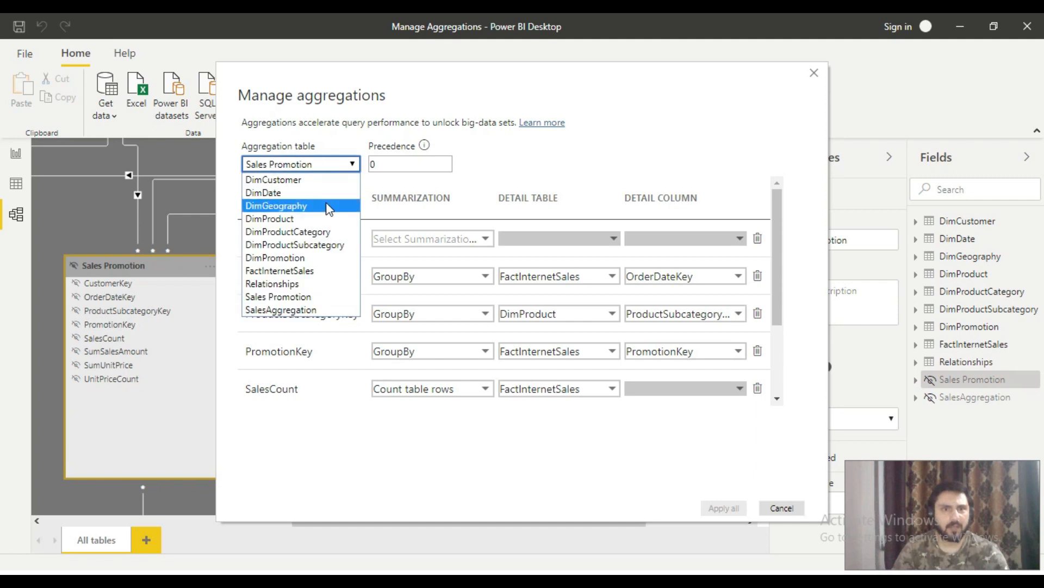
pyautogui.click(304, 310)
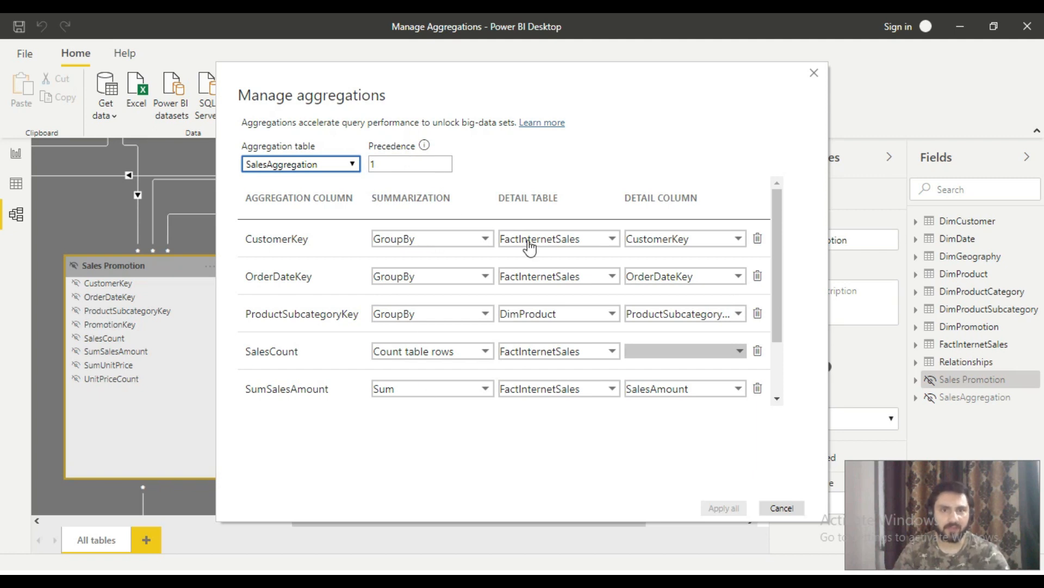
pyautogui.click(523, 160)
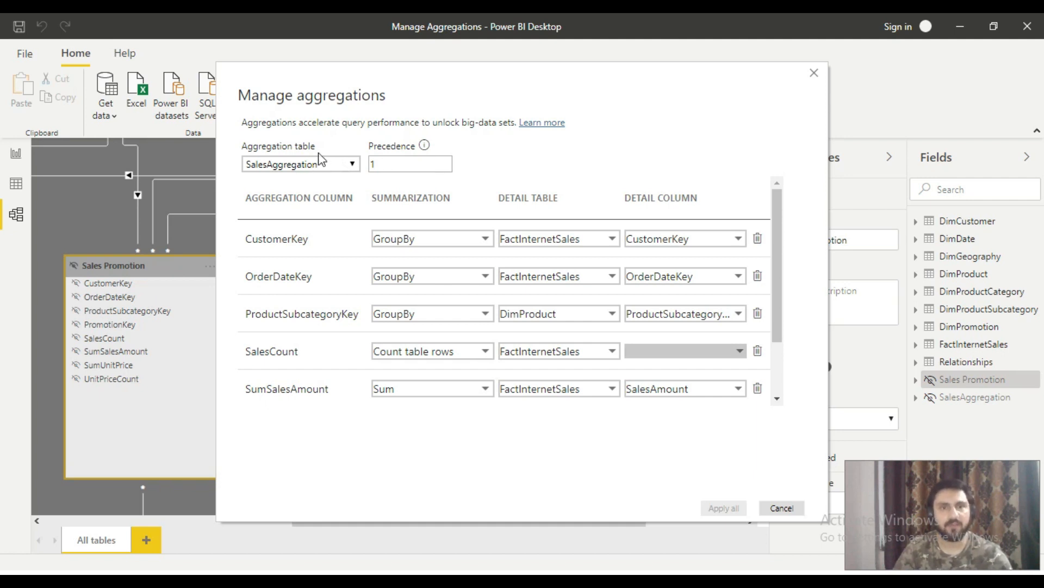
pyautogui.click(333, 166)
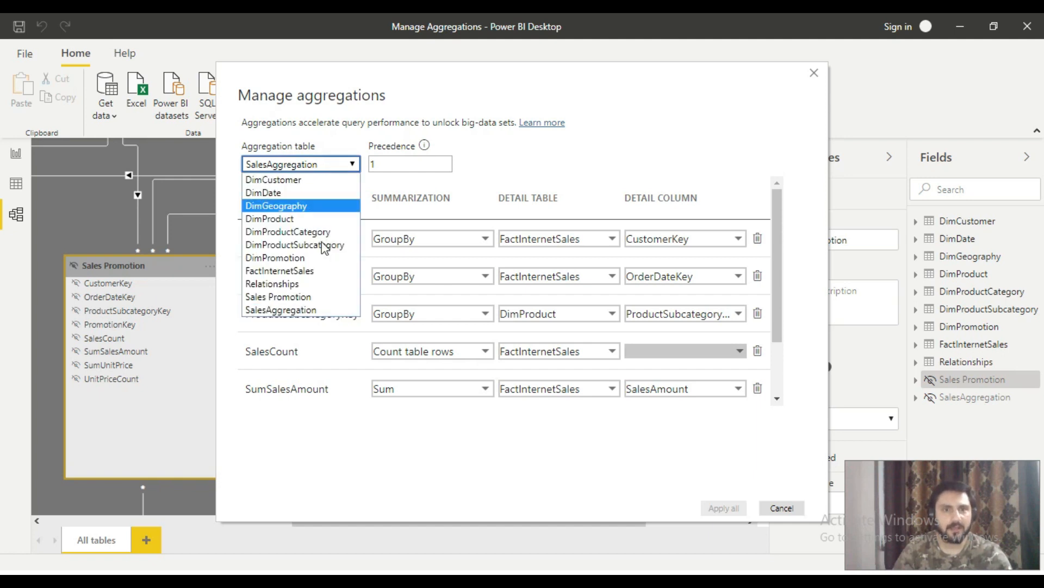
pyautogui.click(314, 298)
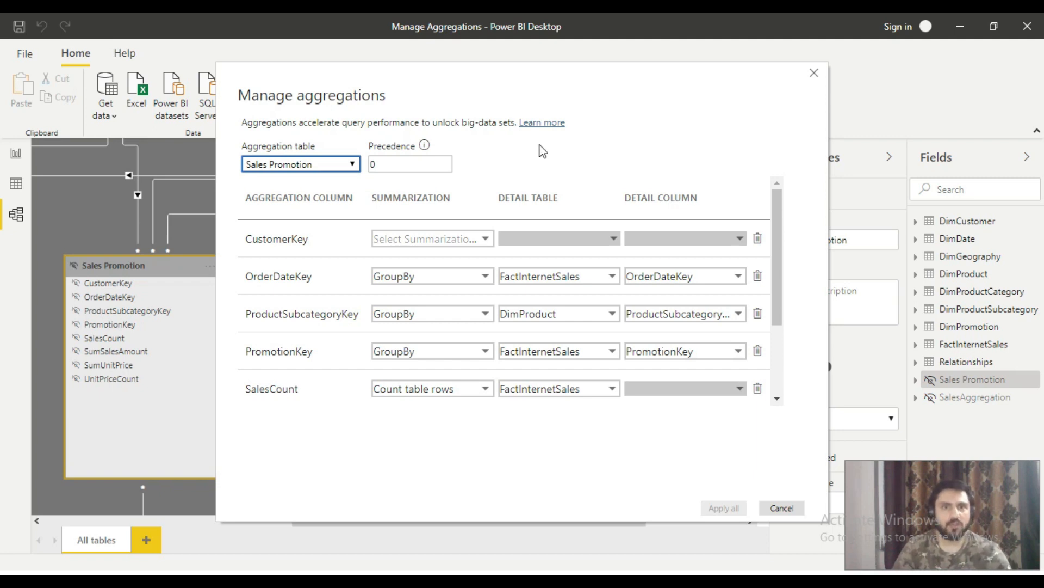
pyautogui.moveTo(781, 242); pyautogui.dragTo(788, 218)
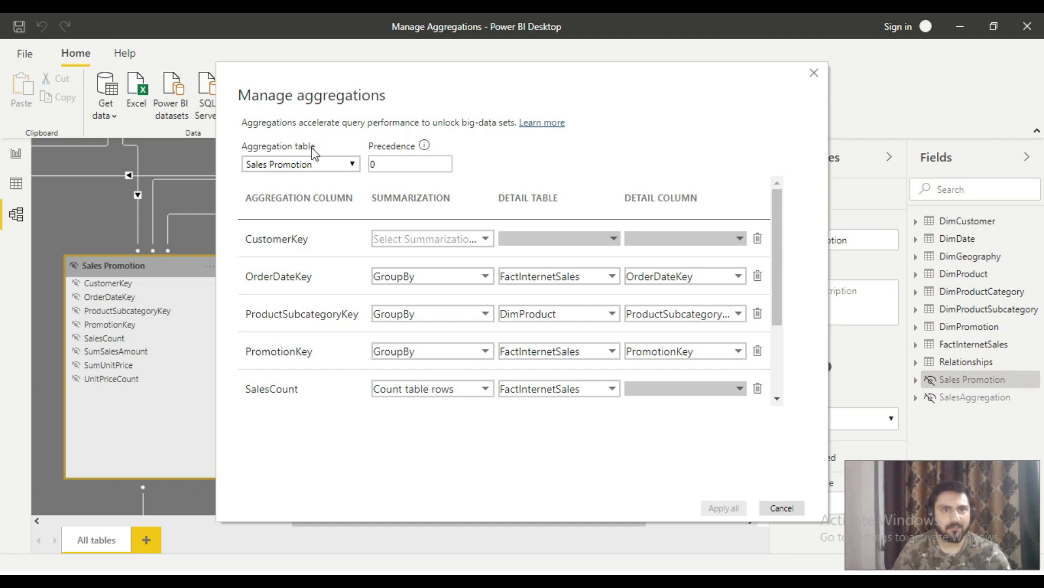
# Step: Review the SalesAggregation table's precedence and column mappings again, and return to the Sales Promotion table
pyautogui.click(329, 163)
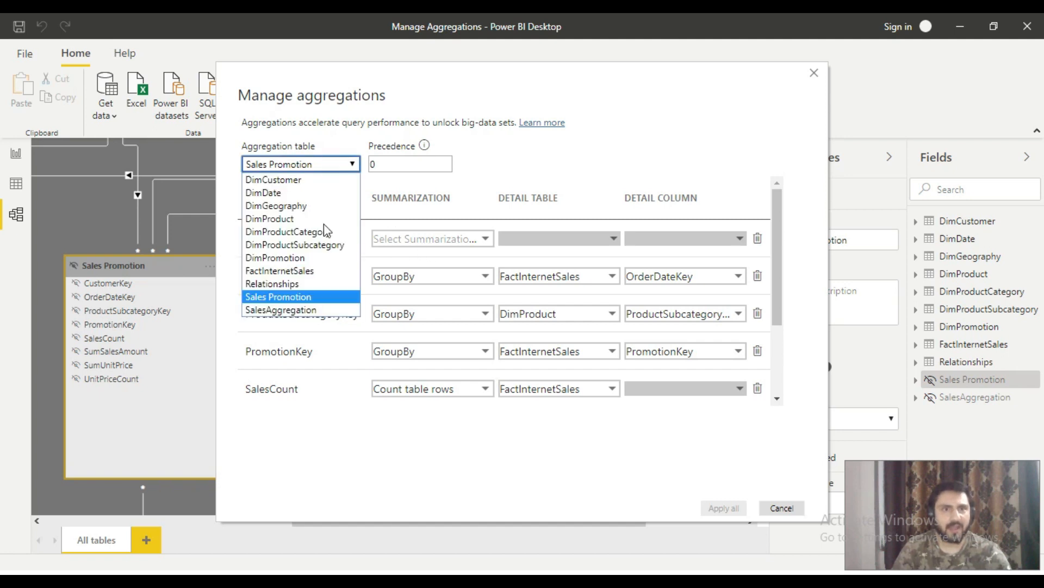
pyautogui.click(324, 308)
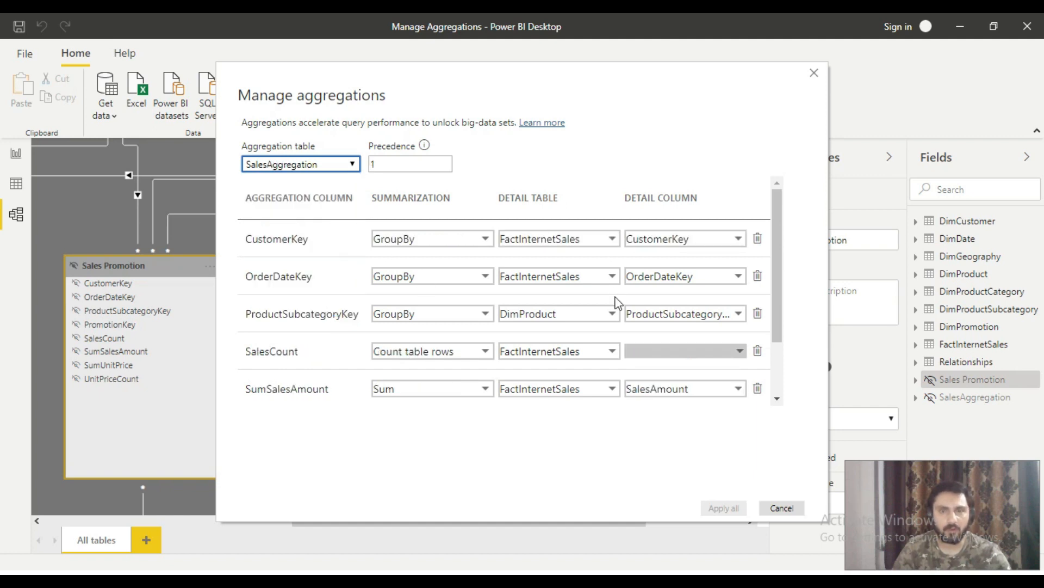
pyautogui.click(322, 163)
pyautogui.click(329, 308)
pyautogui.click(308, 169)
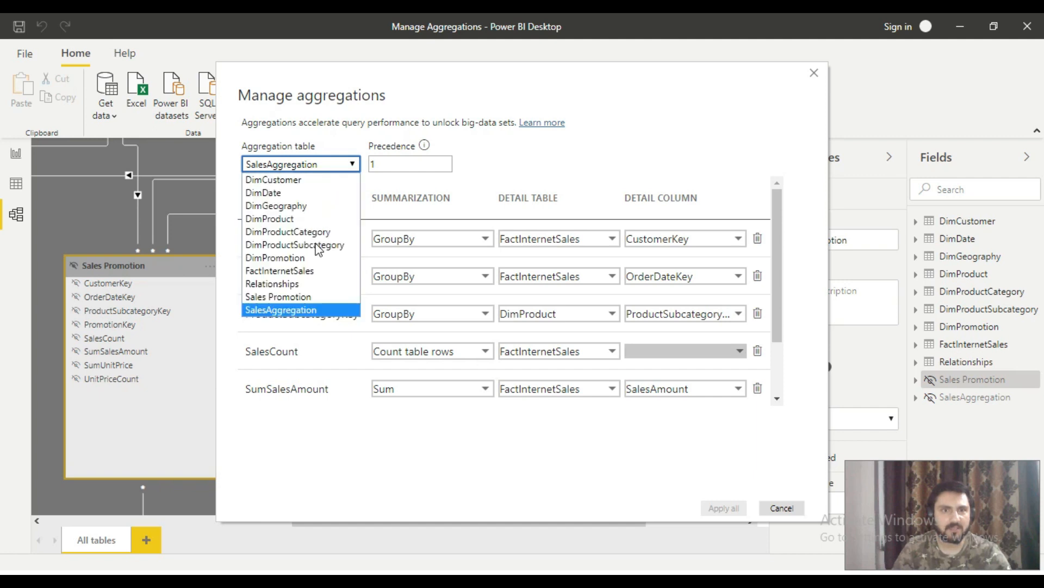
pyautogui.click(294, 295)
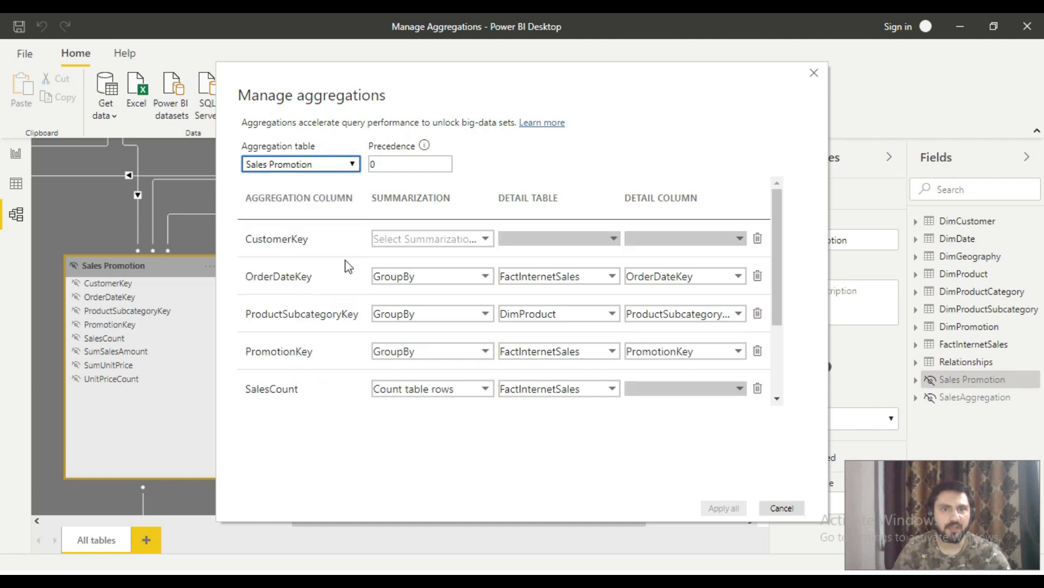
# Step: Try mapping Sales Promotion's CustomerKey column with GroupBy summarization to the CustomerKey column of FactInternetSales
pyautogui.click(485, 239)
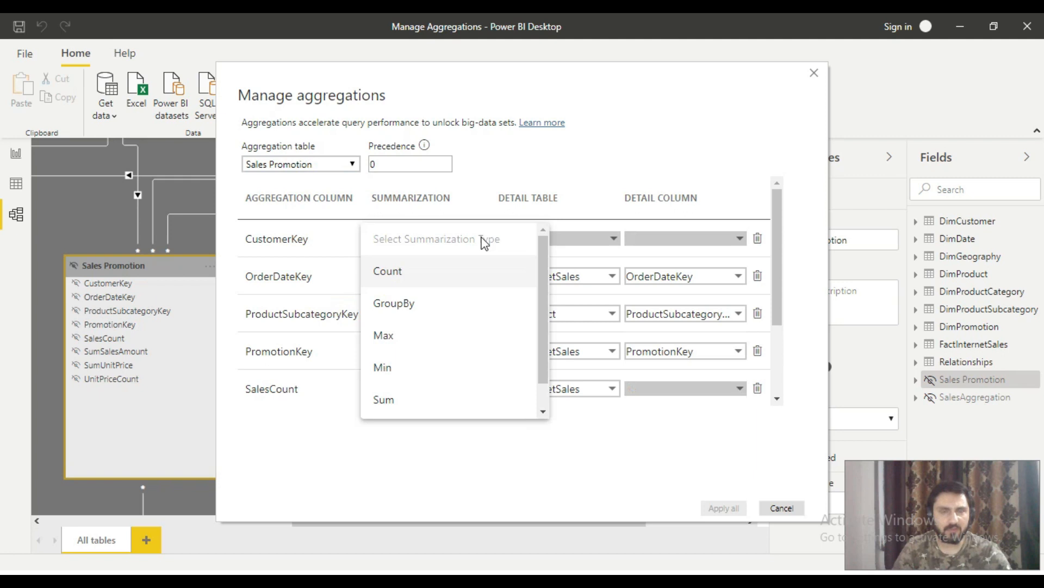
pyautogui.moveTo(541, 299); pyautogui.dragTo(542, 332)
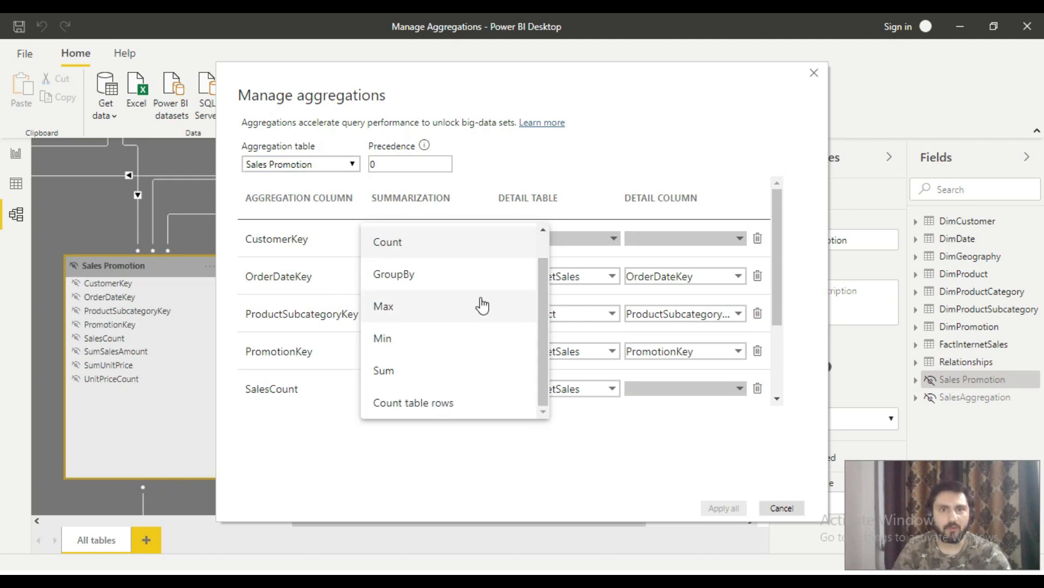
pyautogui.click(458, 283)
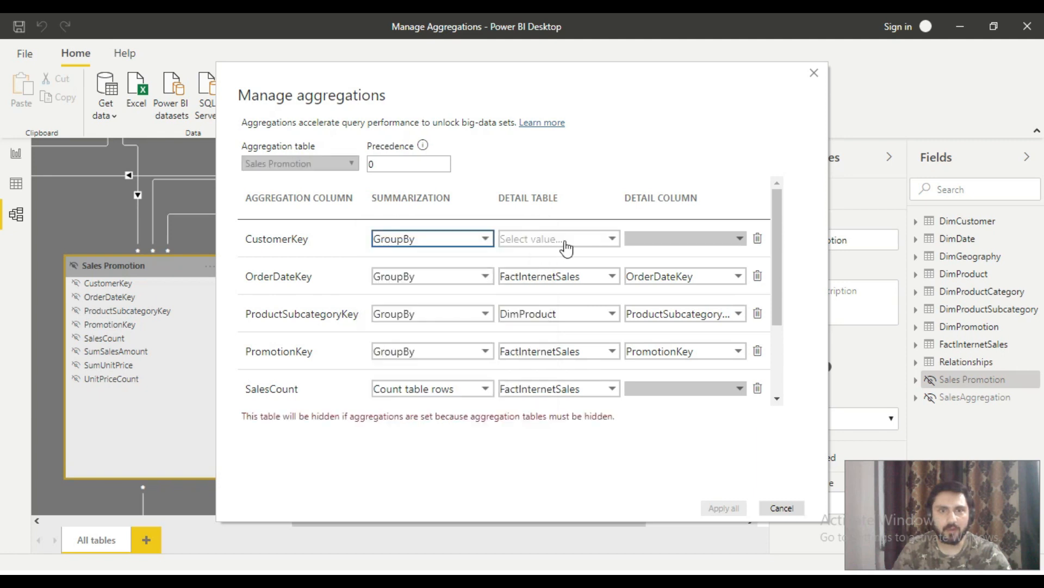
pyautogui.click(566, 248)
pyautogui.moveTo(661, 280); pyautogui.dragTo(661, 364)
pyautogui.click(587, 352)
pyautogui.click(684, 242)
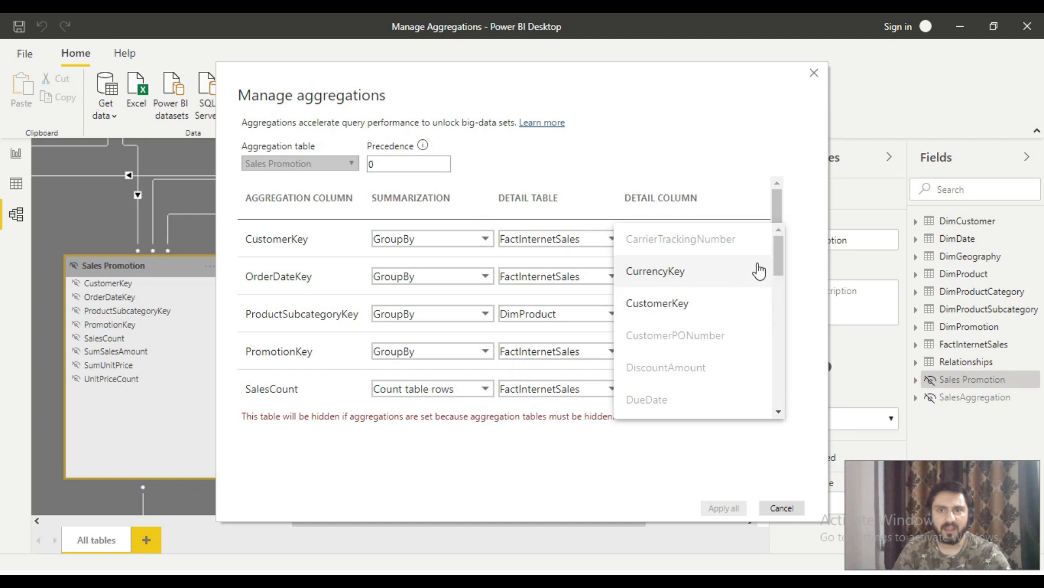
pyautogui.click(688, 303)
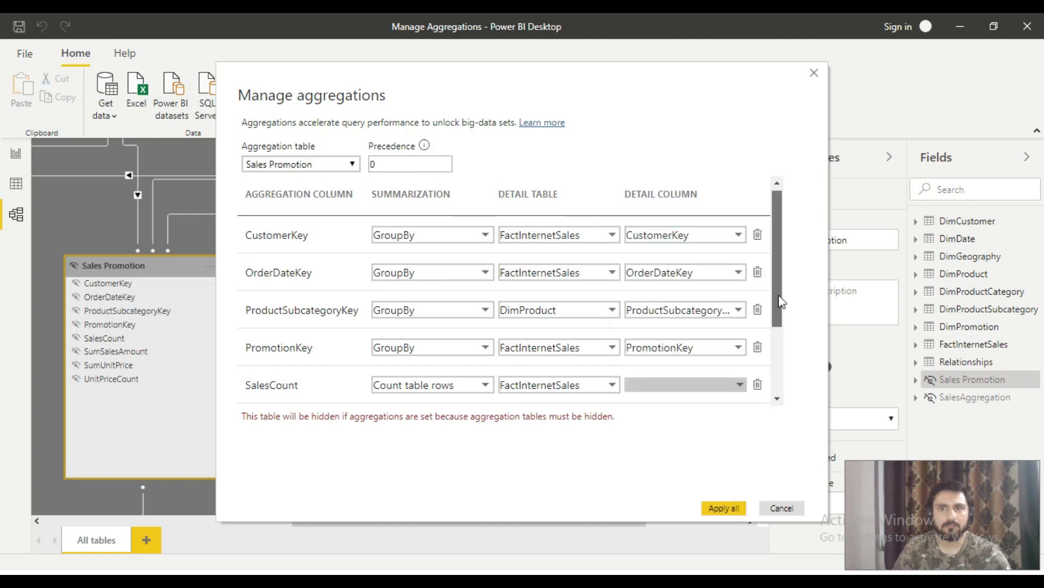
# Step: Review all of Sales Promotion's aggregation mappings through UnitPriceCount, and close Manage aggregations without applying
pyautogui.scroll(-3, 782, 302)
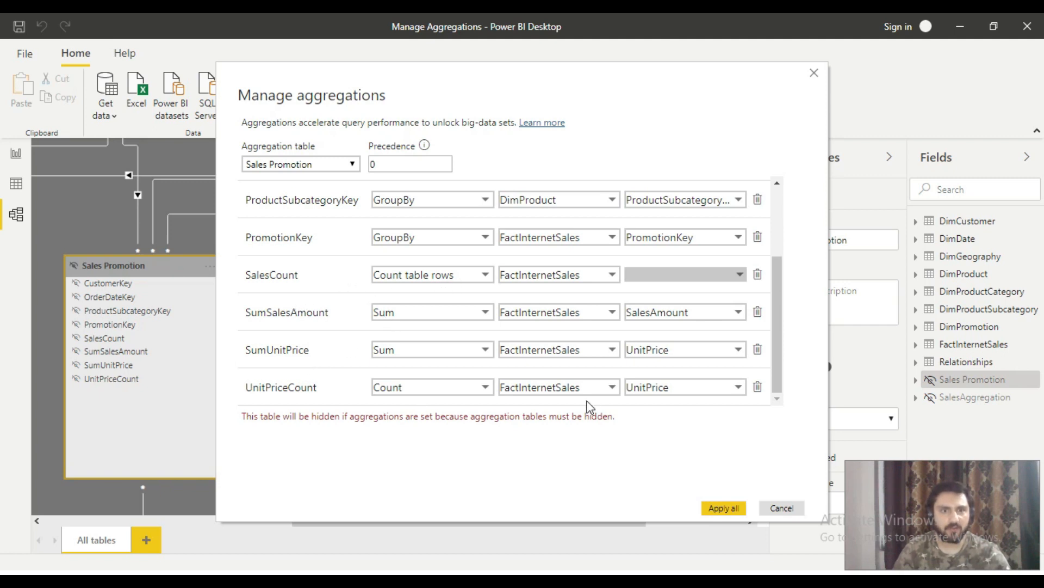
pyautogui.moveTo(778, 338); pyautogui.dragTo(773, 225)
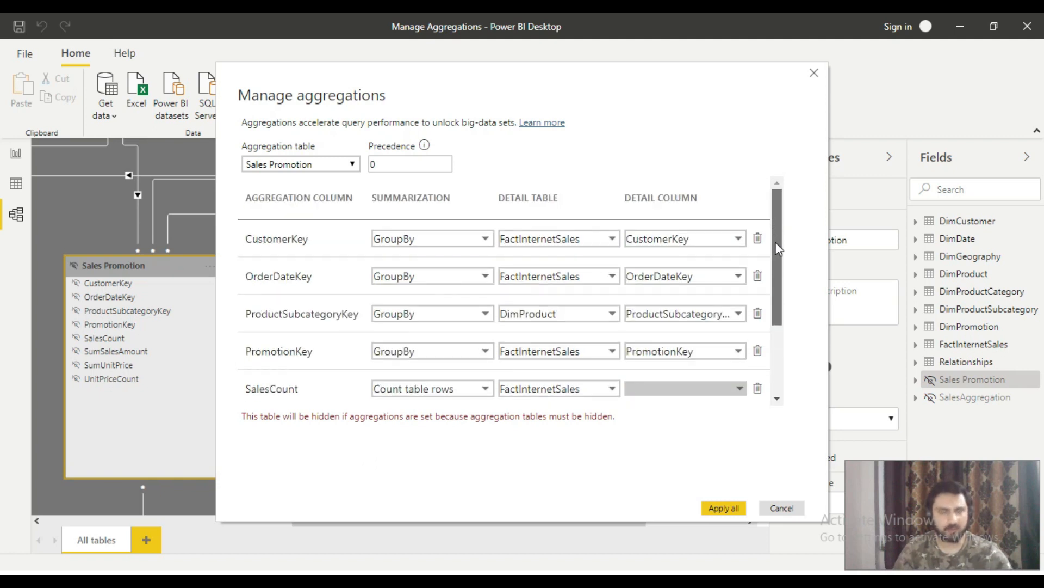
pyautogui.moveTo(778, 248); pyautogui.dragTo(783, 350)
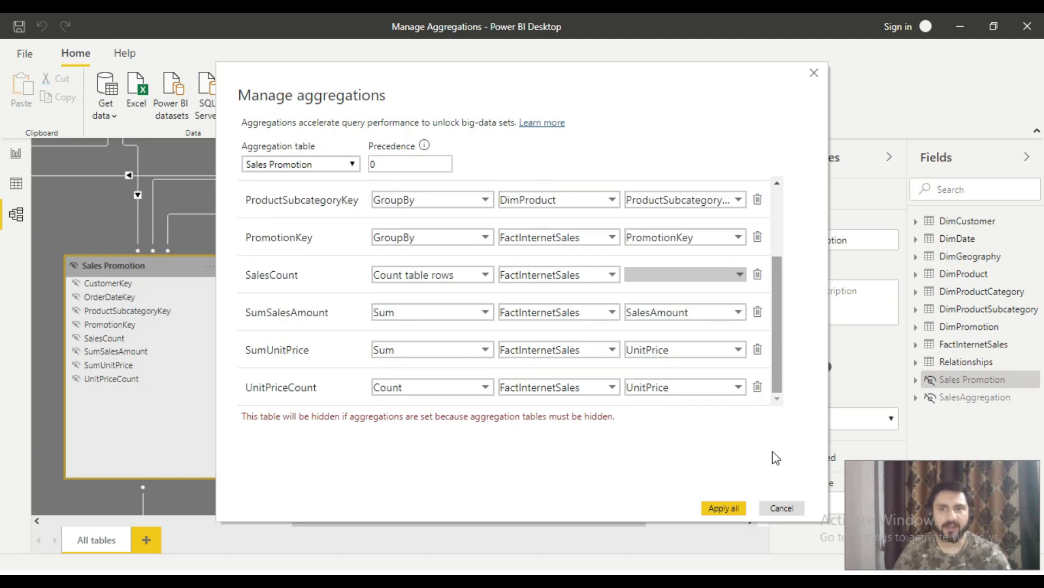
pyautogui.click(782, 509)
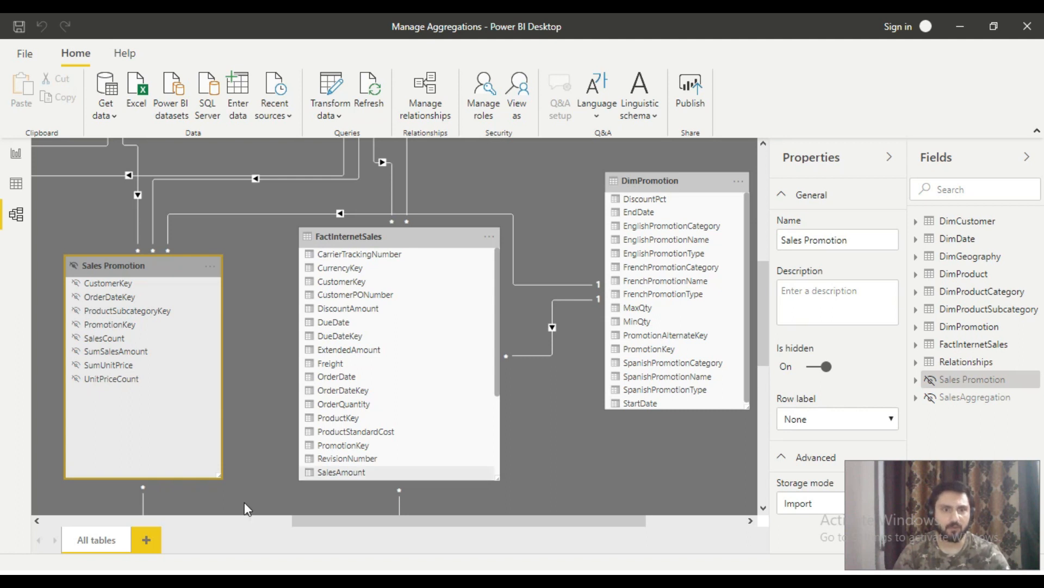
# Step: Switch to DAX Studio and locate the "Promotion Sales" query at the end of Sales Aggregation.dax
pyautogui.click(204, 580)
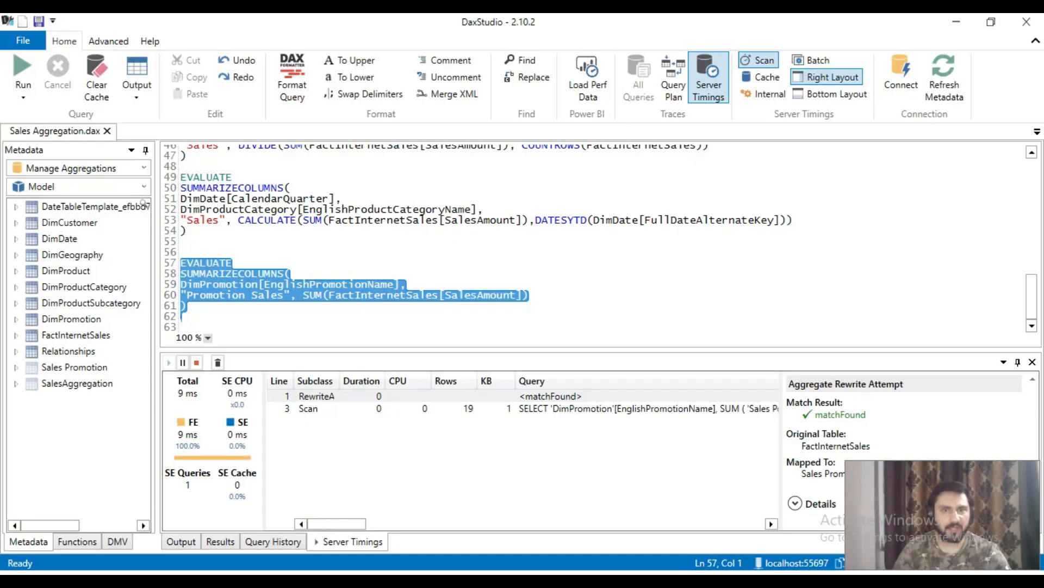
pyautogui.click(363, 313)
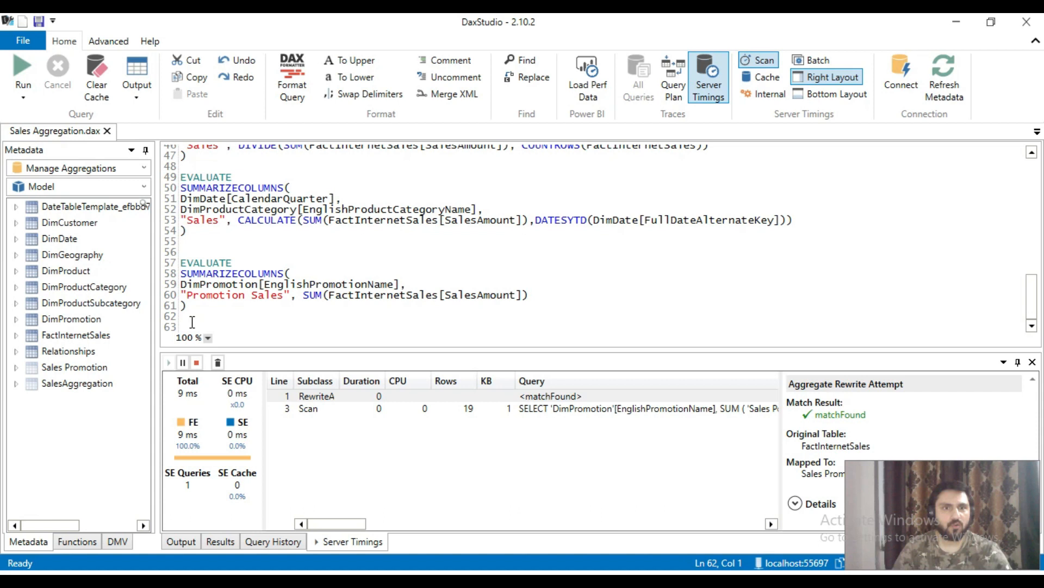
pyautogui.moveTo(182, 325); pyautogui.dragTo(174, 256)
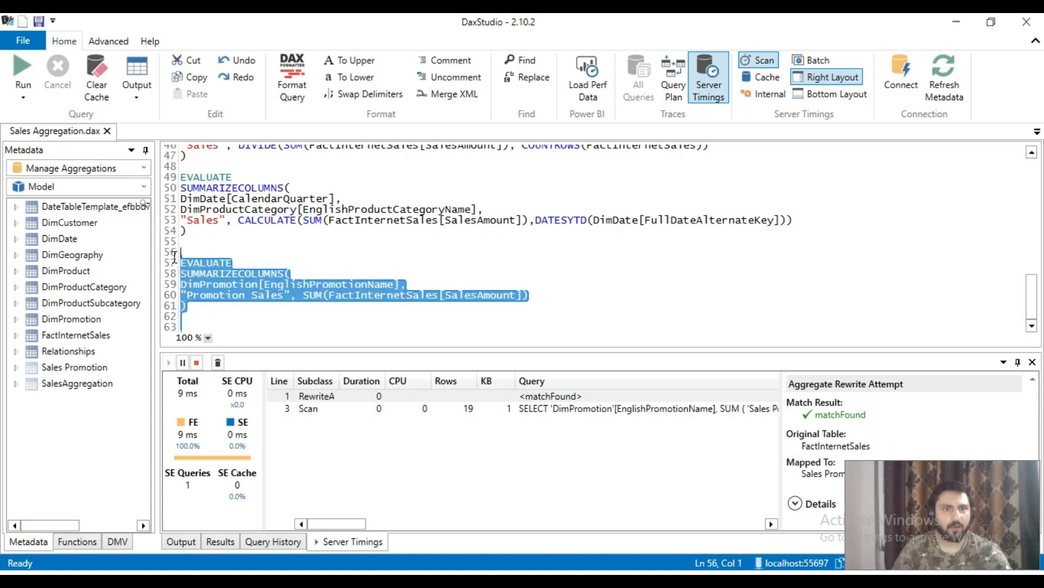
pyautogui.click(231, 294)
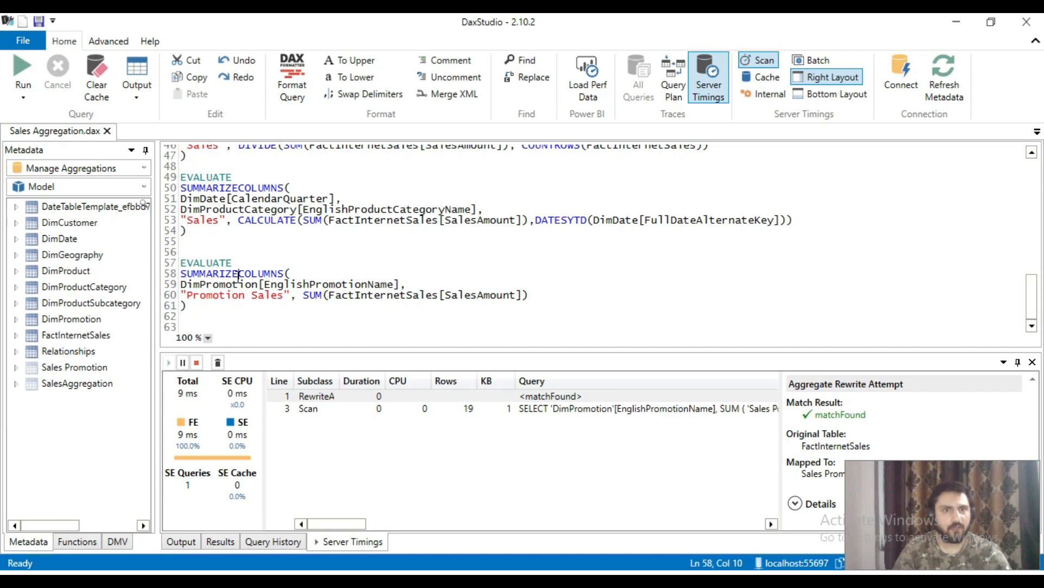
# Step: Examine the query's SUMMARIZECOLUMNS call, its DimPromotion[EnglishPromotionName] grouping and its SUM of FactInternetSales[SalesAmount]
pyautogui.doubleClick(237, 274)
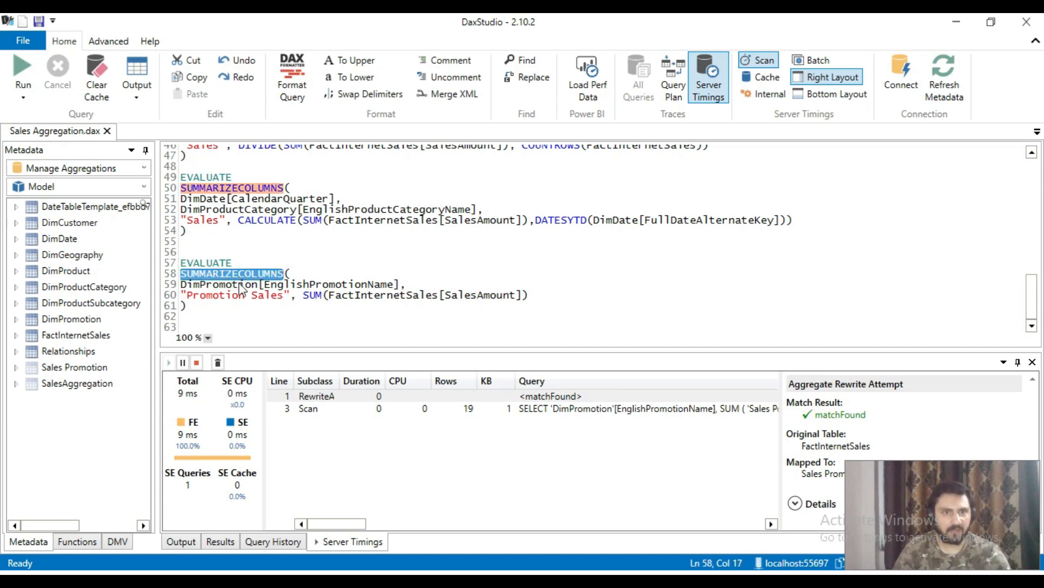
pyautogui.click(240, 284)
pyautogui.doubleClick(307, 283)
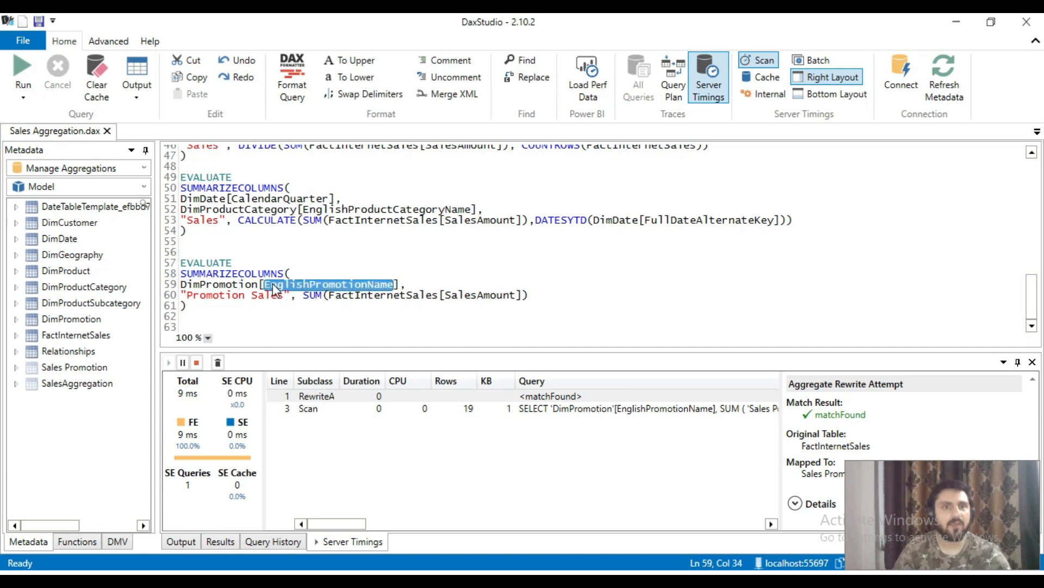
pyautogui.doubleClick(240, 284)
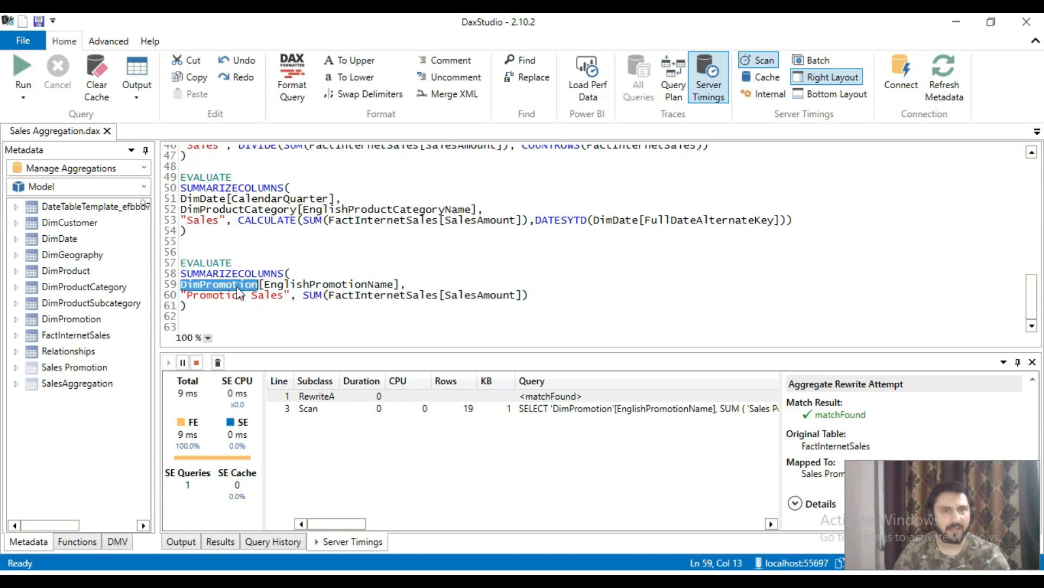
pyautogui.click(212, 285)
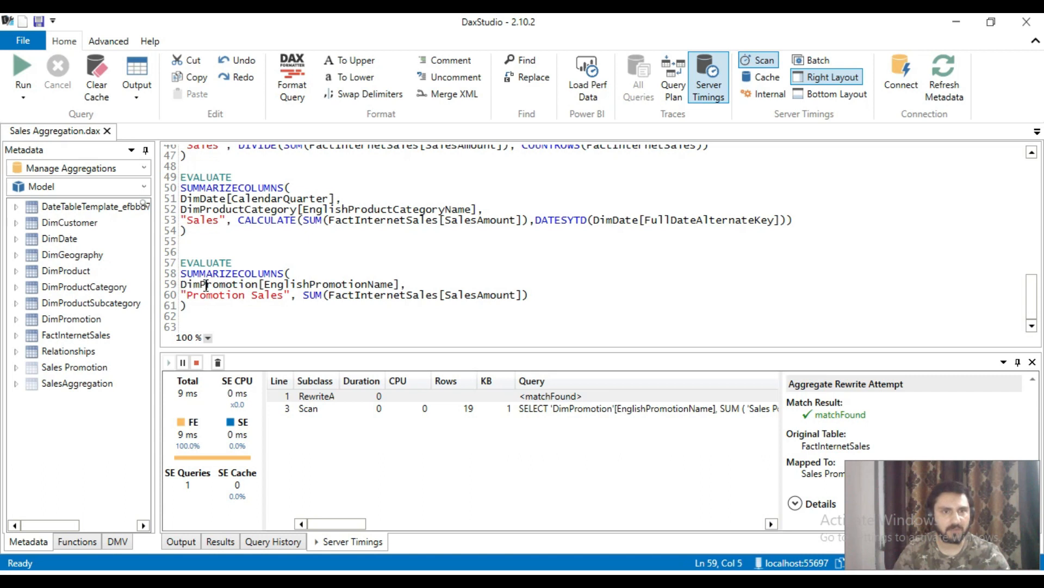
pyautogui.doubleClick(213, 285)
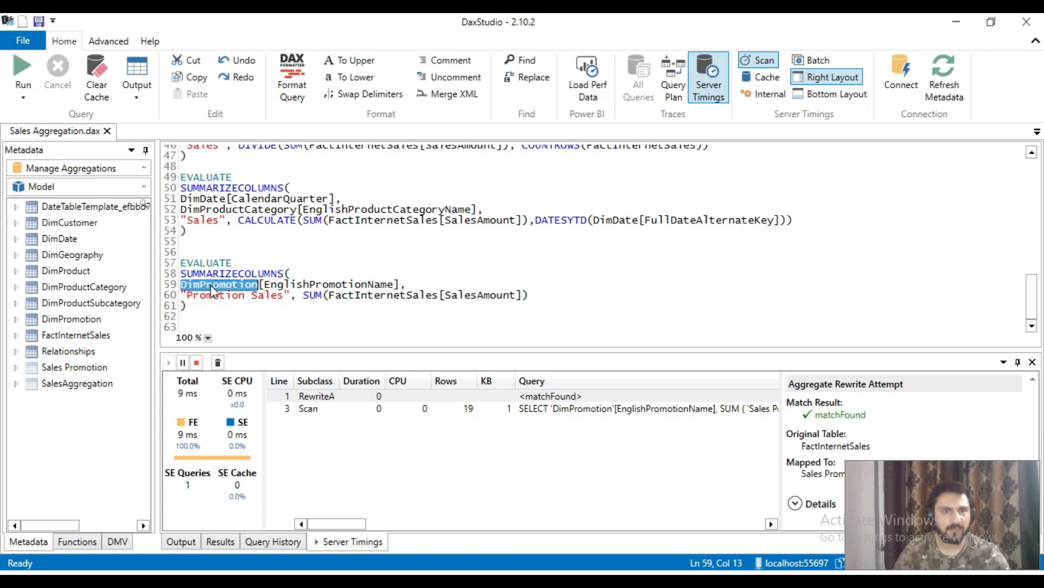
pyautogui.click(346, 283)
pyautogui.doubleClick(346, 282)
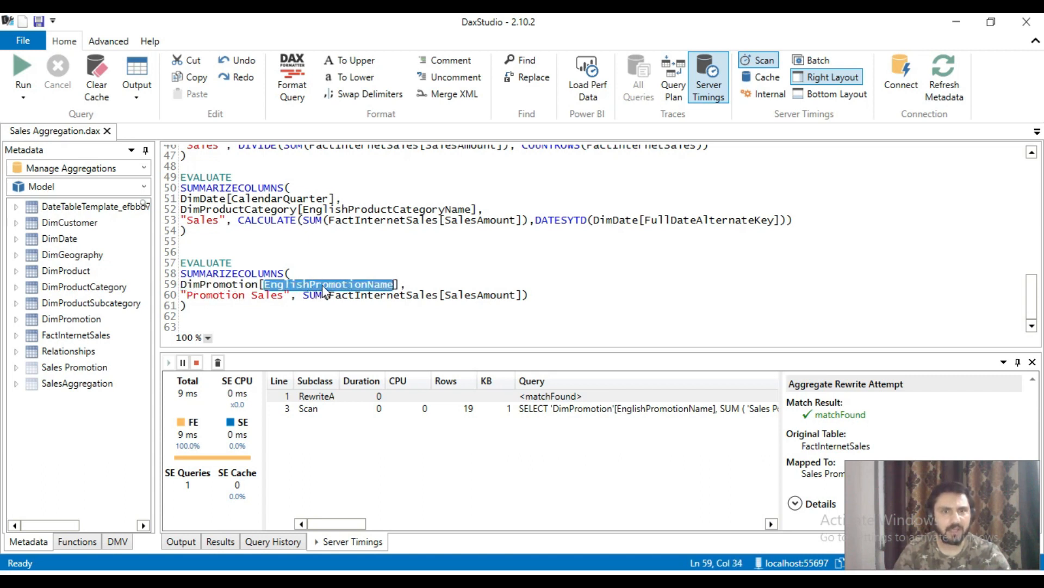
pyautogui.moveTo(297, 294); pyautogui.dragTo(554, 292)
pyautogui.click(496, 294)
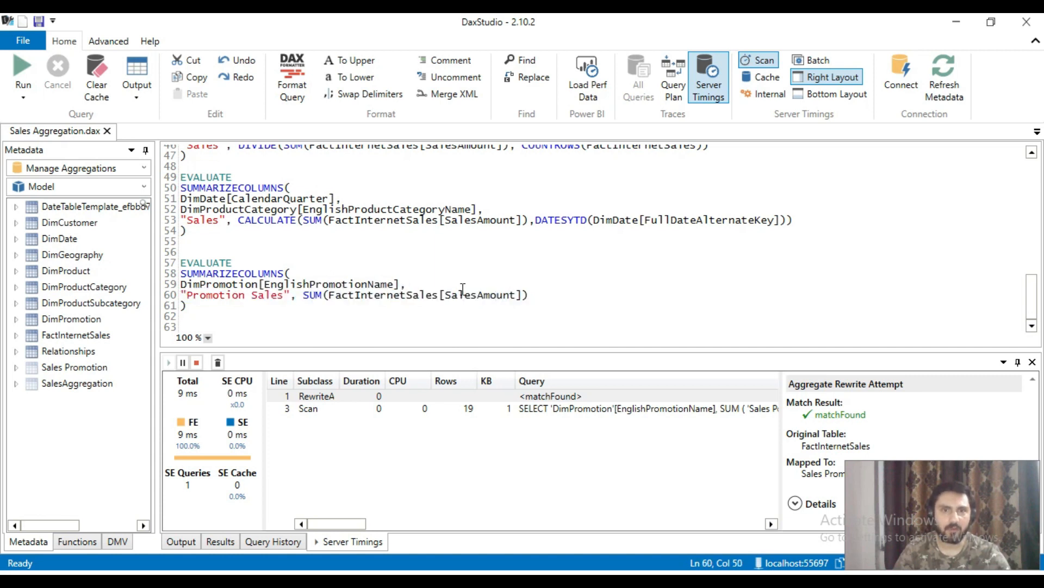
# Step: Run only the "Promotion Sales" query that groups by DimPromotion[EnglishPromotionName], with Server Timings enabled
pyautogui.click(215, 312)
pyautogui.moveTo(206, 305); pyautogui.dragTo(206, 304)
pyautogui.moveTo(205, 304); pyautogui.dragTo(181, 264)
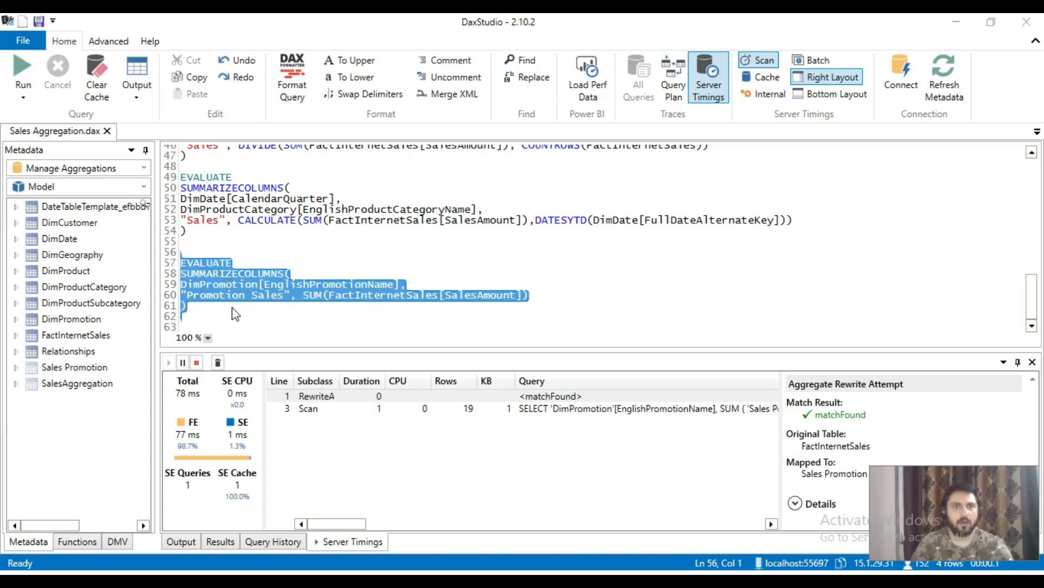
pyautogui.click(230, 308)
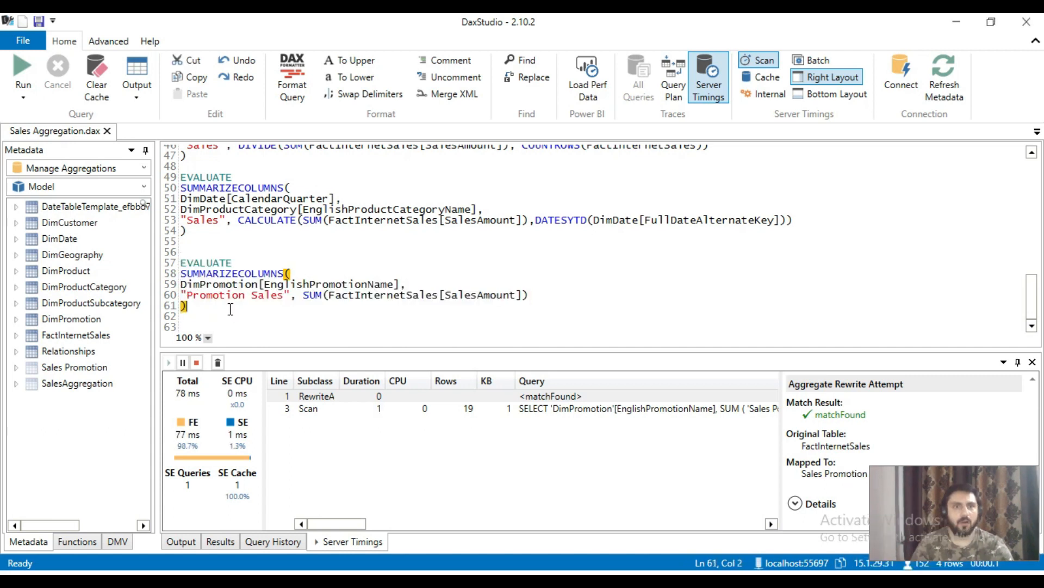
pyautogui.moveTo(208, 306); pyautogui.dragTo(178, 252)
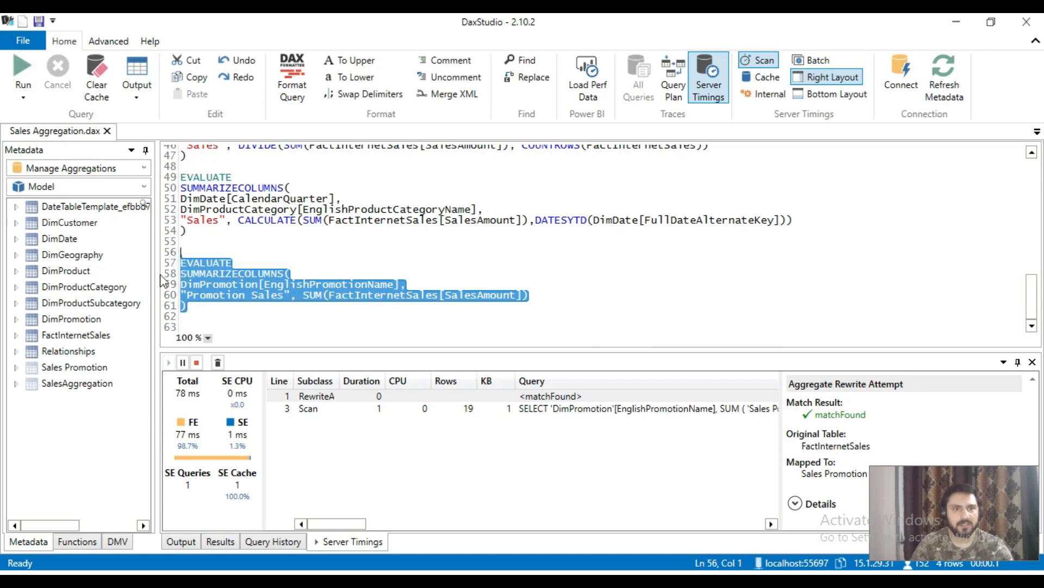
pyautogui.click(16, 73)
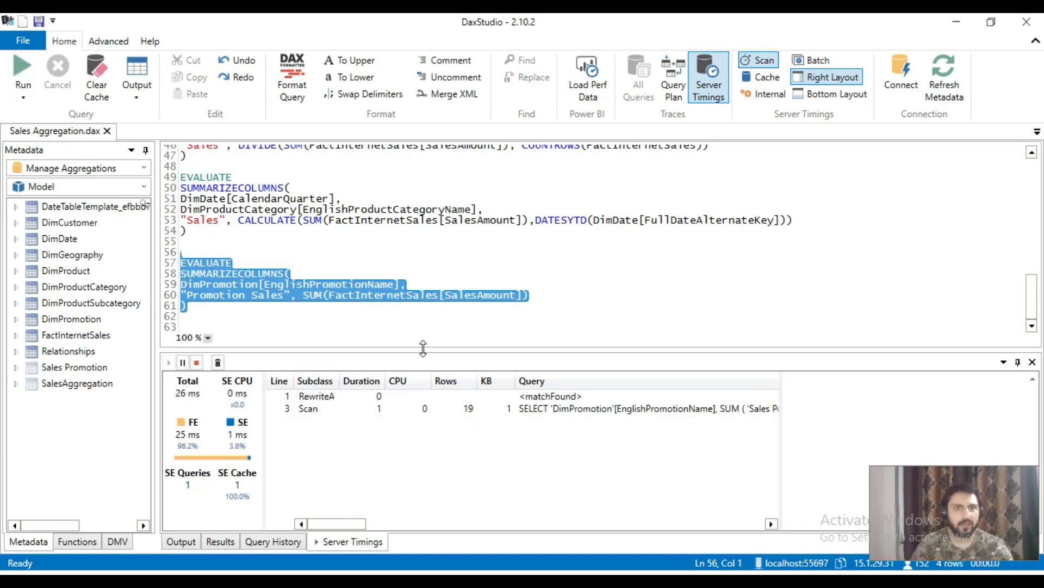
# Step: Inspect the query's aggregate rewrite attempt and relate it to the DimPromotion table reference in the query
pyautogui.click(556, 398)
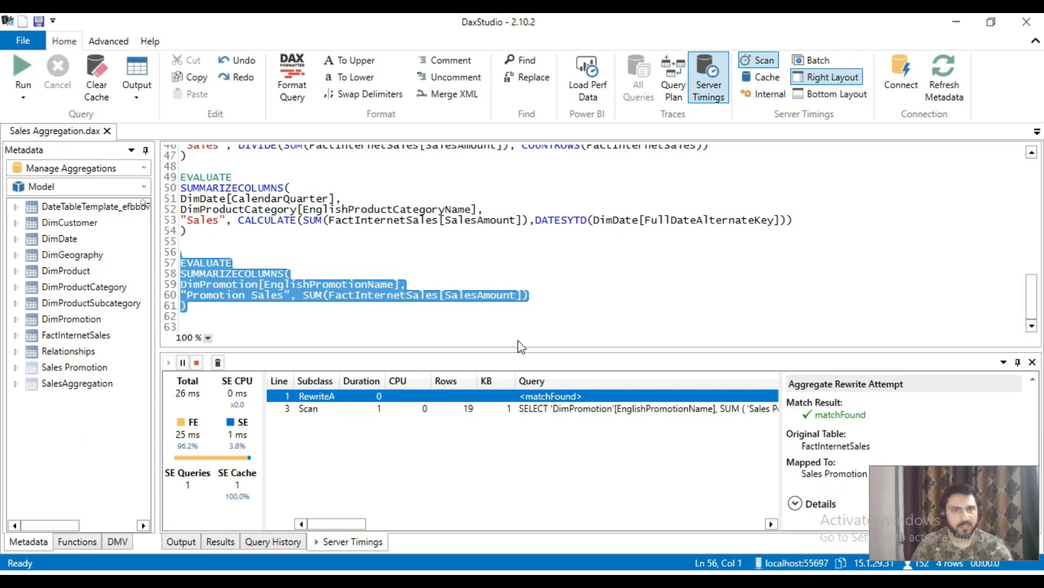
pyautogui.click(235, 284)
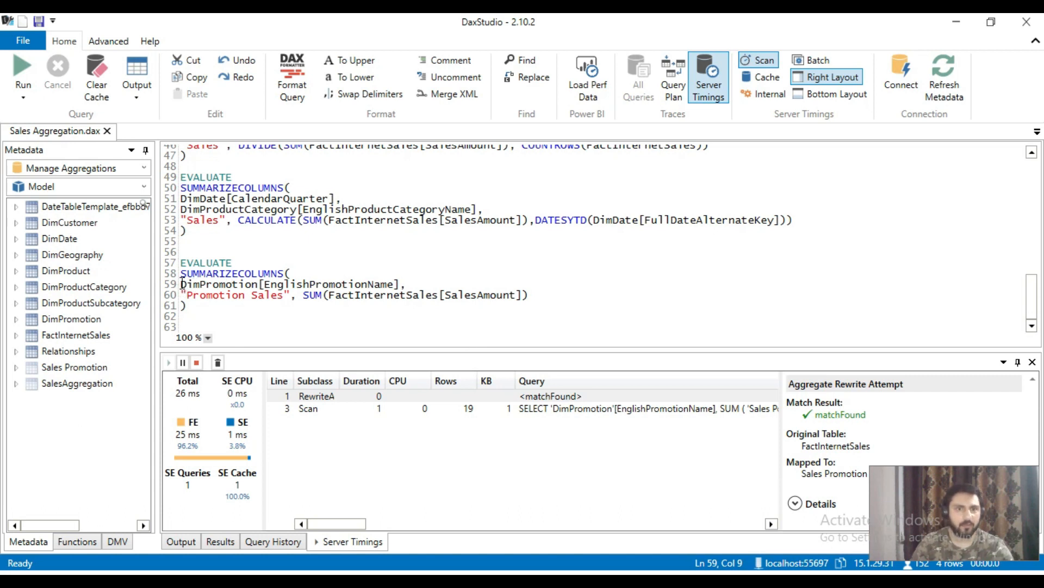
pyautogui.doubleClick(199, 284)
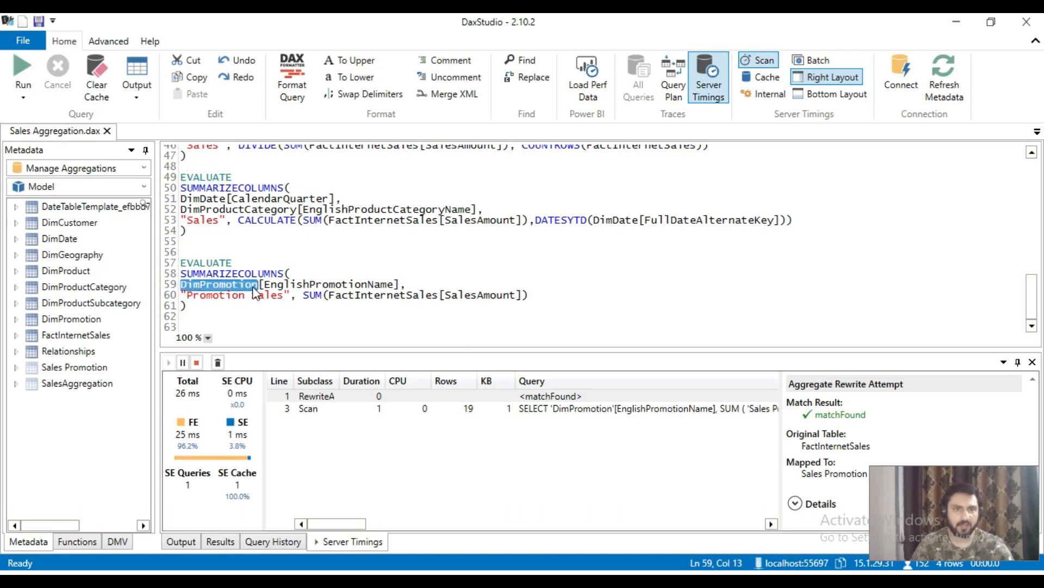